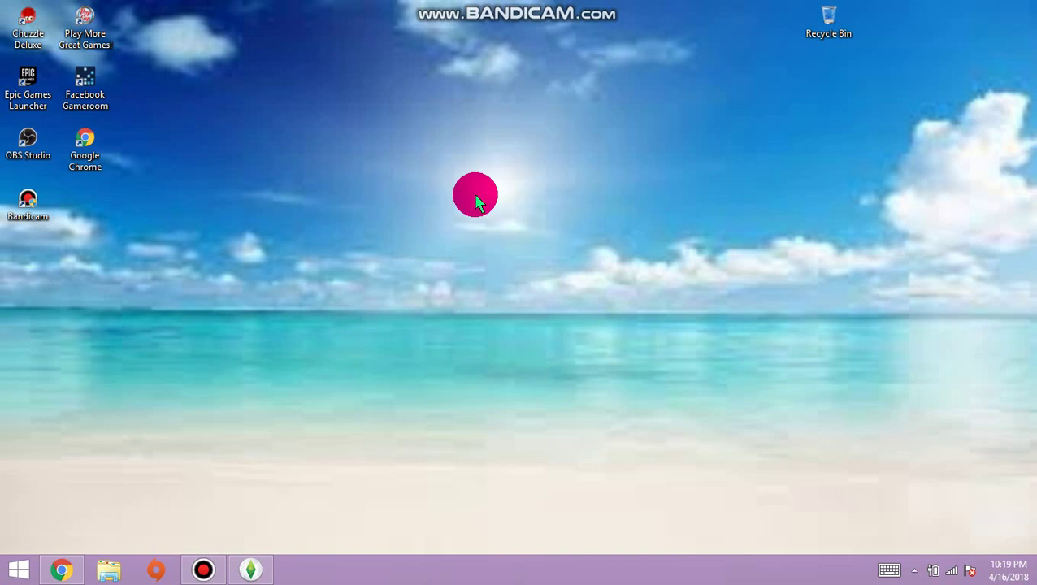
- Handwrite "MC C.C. Mod!" in red across the desktop with the screen-drawing pencil
key(ctrl+shift+d)
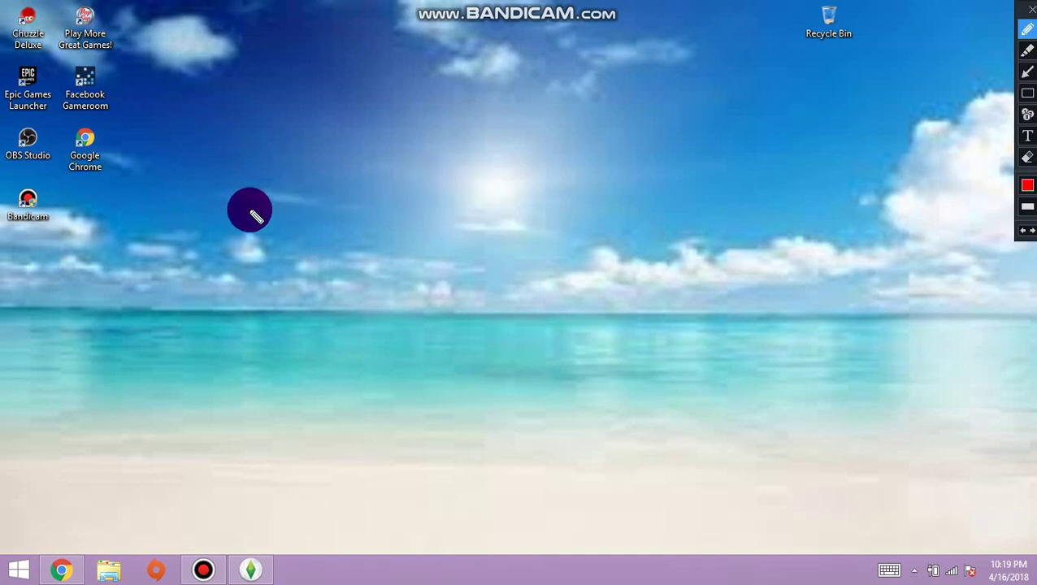
mouse_move(213, 264)
mouse_down()
mouse_move(248, 106)
mouse_move(314, 204)
mouse_up()
click(434, 97)
drag(386, 111, 481, 146)
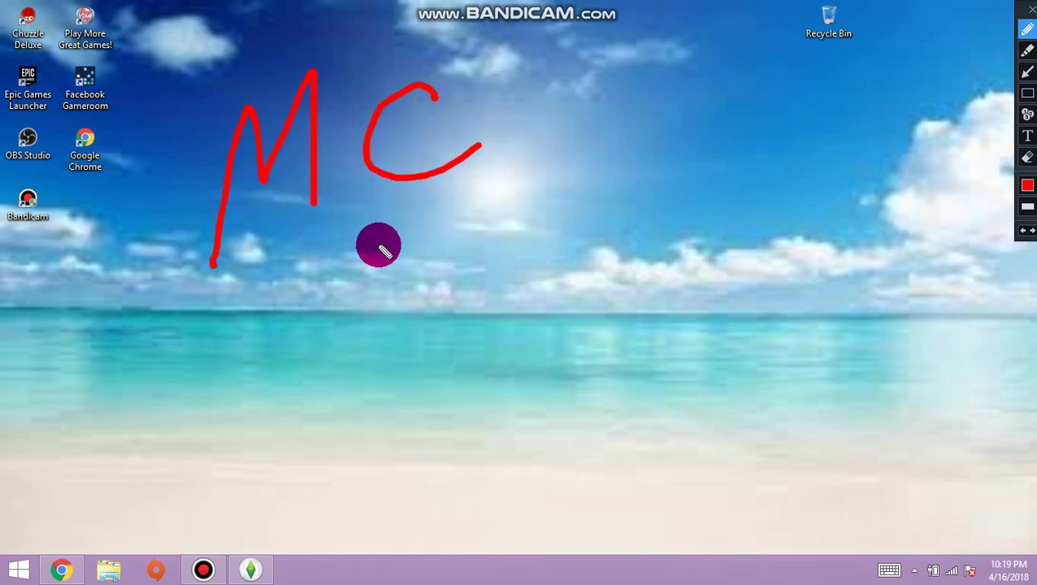
drag(329, 295, 390, 329)
drag(511, 213, 555, 270)
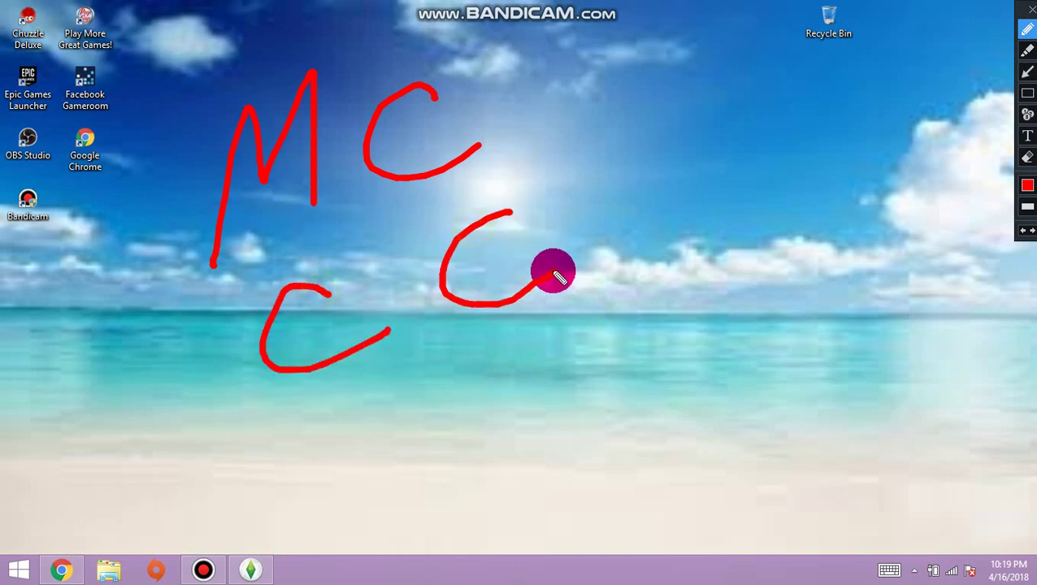
click(435, 312)
click(594, 240)
mouse_move(373, 507)
mouse_down()
mouse_move(382, 424)
mouse_move(483, 463)
mouse_move(490, 492)
mouse_up()
mouse_move(553, 406)
mouse_down()
mouse_move(514, 429)
mouse_move(664, 398)
mouse_move(697, 440)
mouse_up()
drag(749, 159, 749, 181)
drag(757, 336, 756, 325)
click(758, 393)
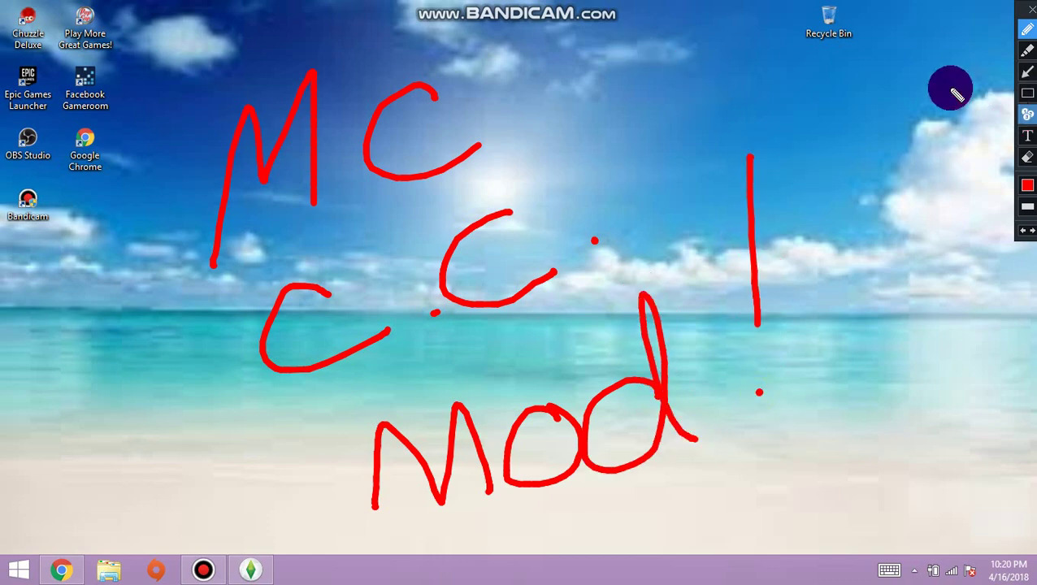
- Undo all the red handwriting on the desktop and close the screen-drawing tools
click(1022, 140)
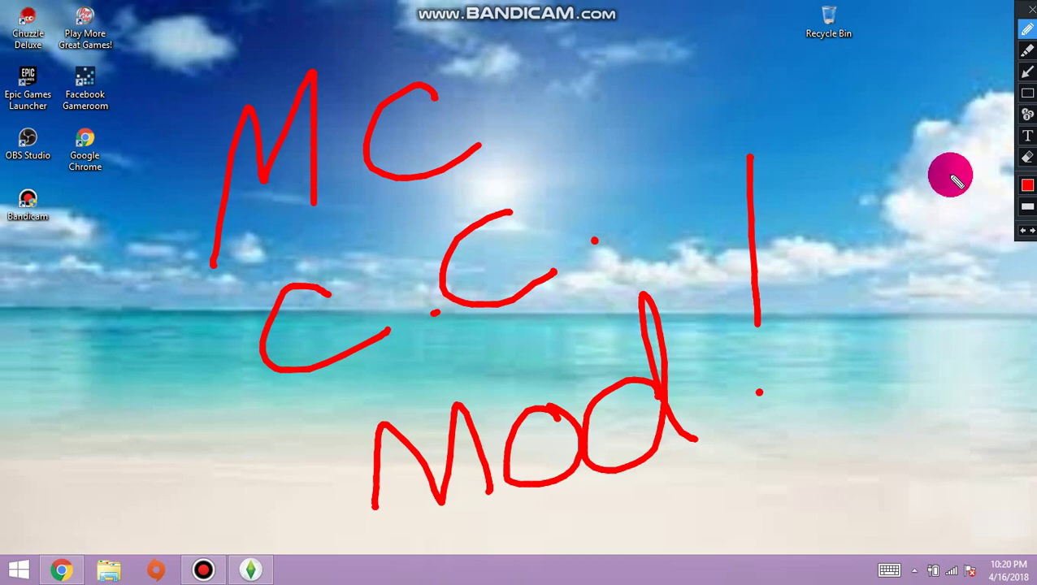
click(1021, 234)
click(1022, 234)
click(1021, 234)
click(1021, 234)
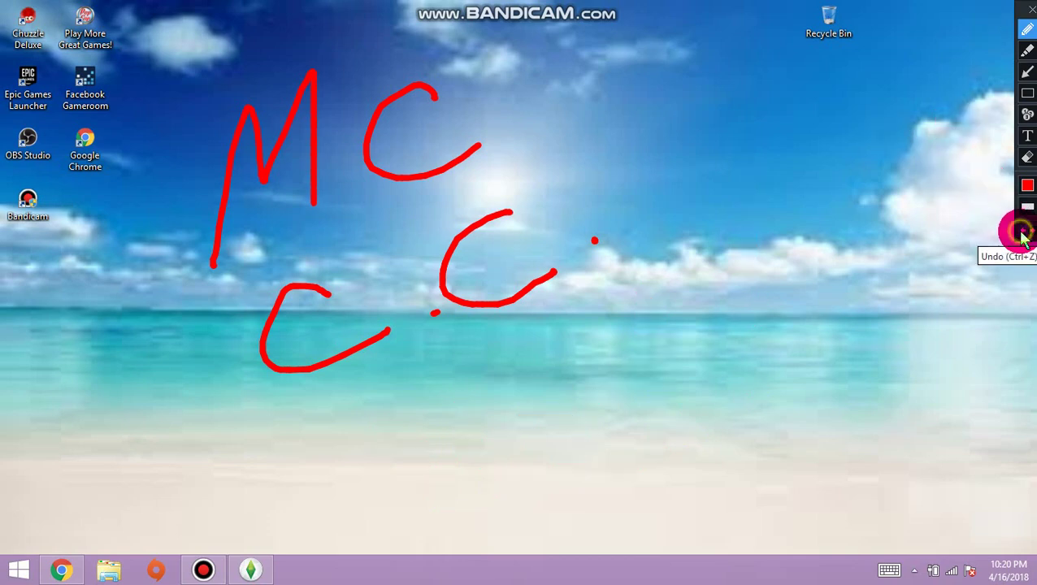
click(1021, 234)
click(1022, 234)
click(1021, 234)
click(1022, 234)
click(1021, 234)
click(1021, 234)
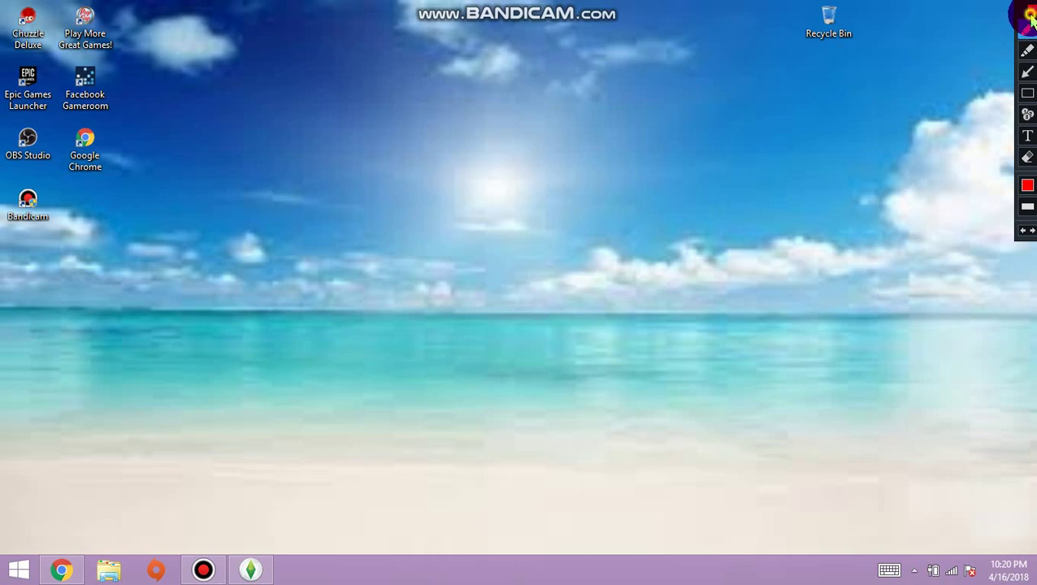
click(1028, 16)
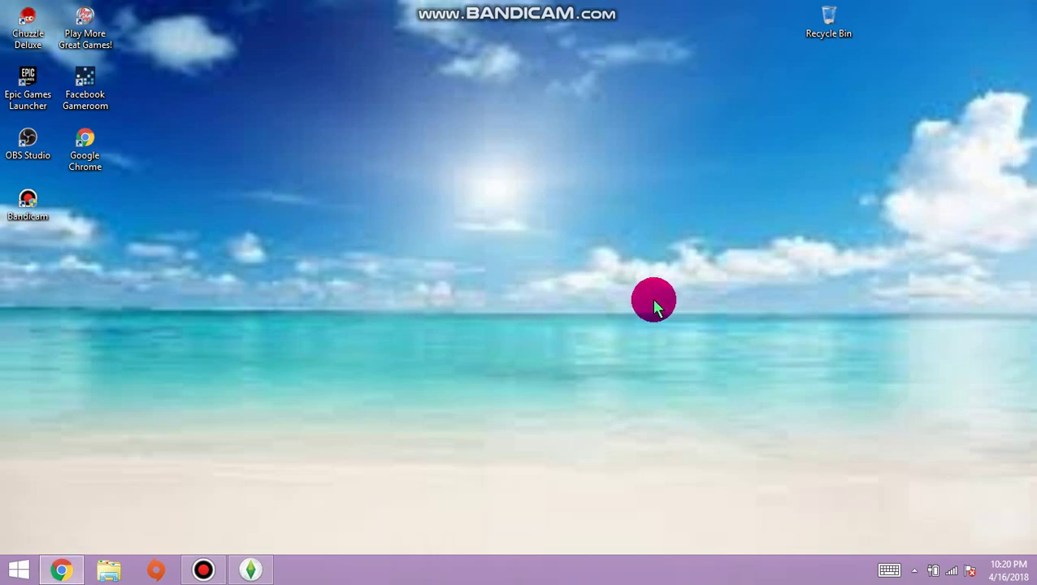
- Switch to Chrome, search Google for "mc command center" and open the deaderpoolmc.tumblr.com result in a maximized window
click(65, 572)
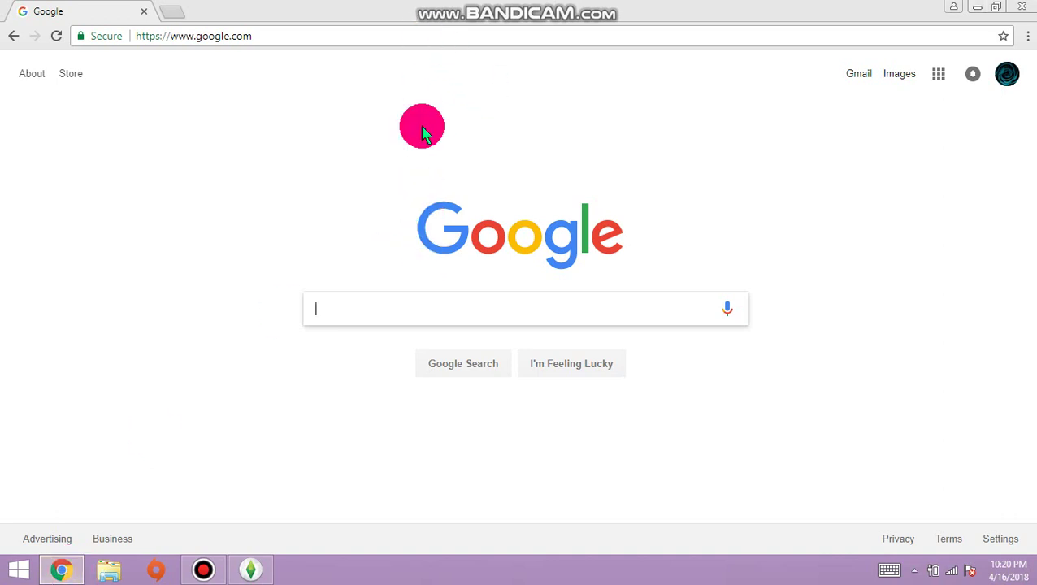
click(400, 310)
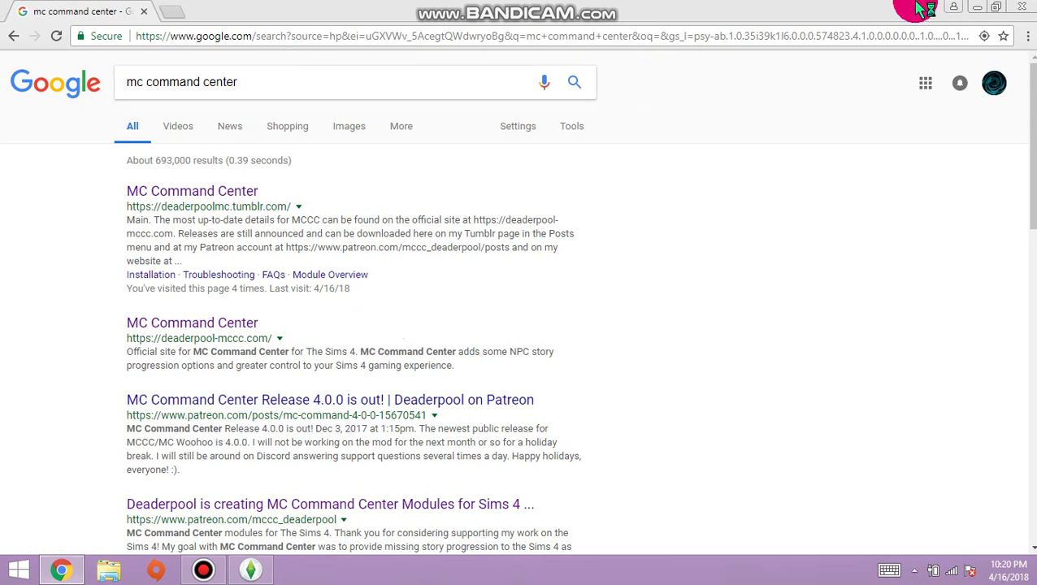
click(996, 8)
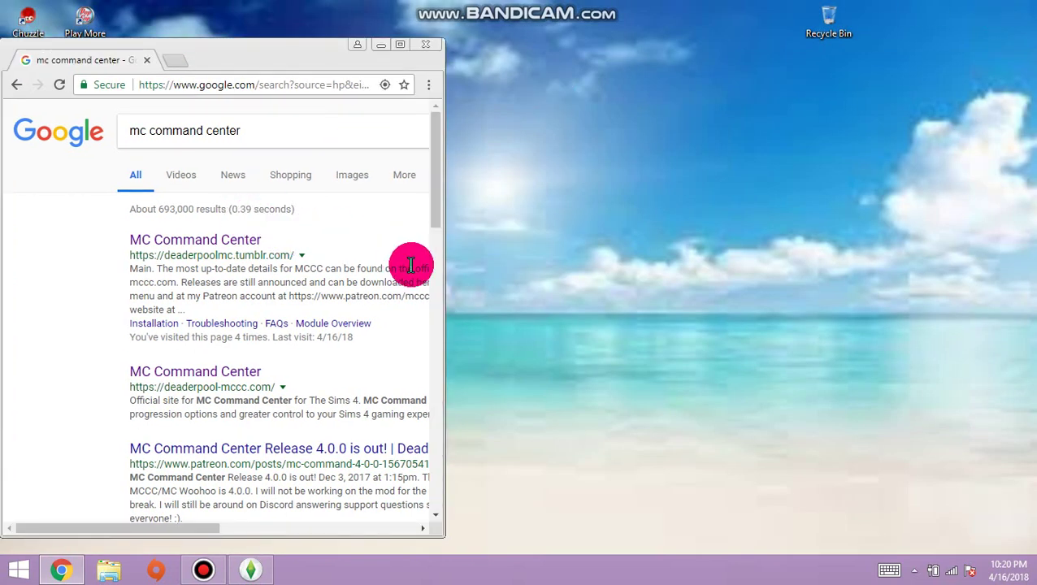
click(244, 243)
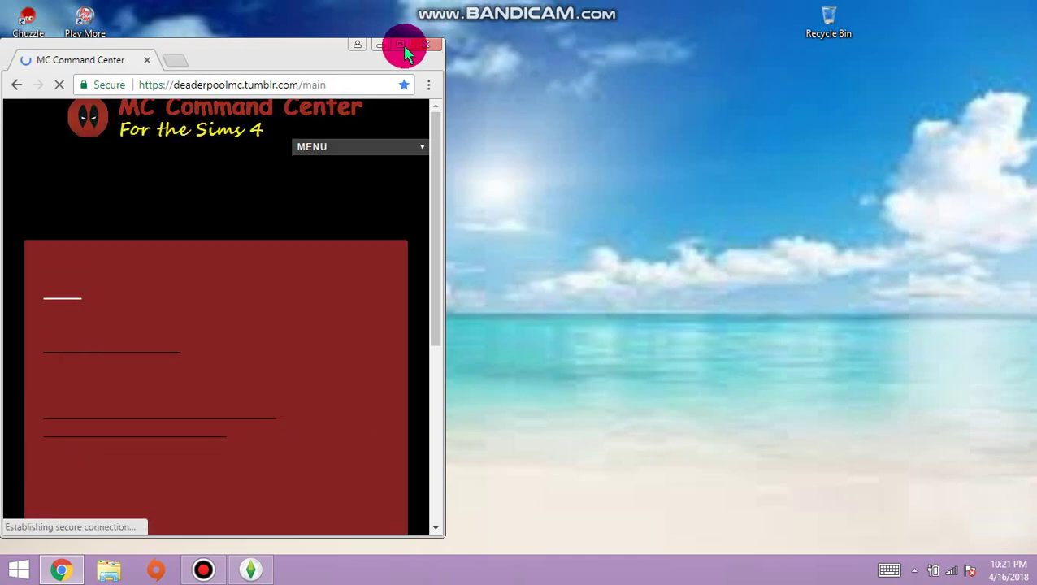
click(402, 45)
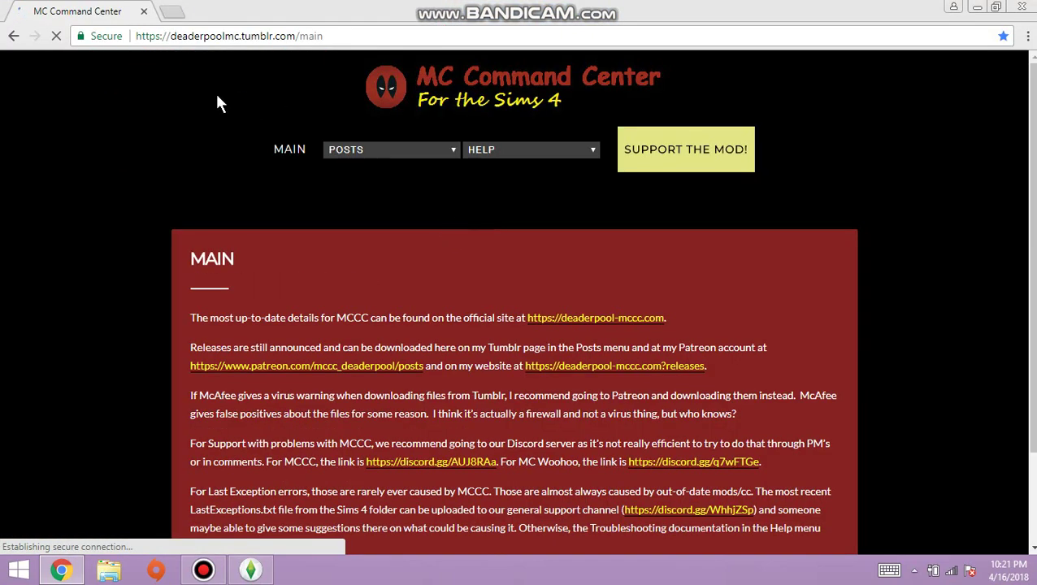
click(250, 23)
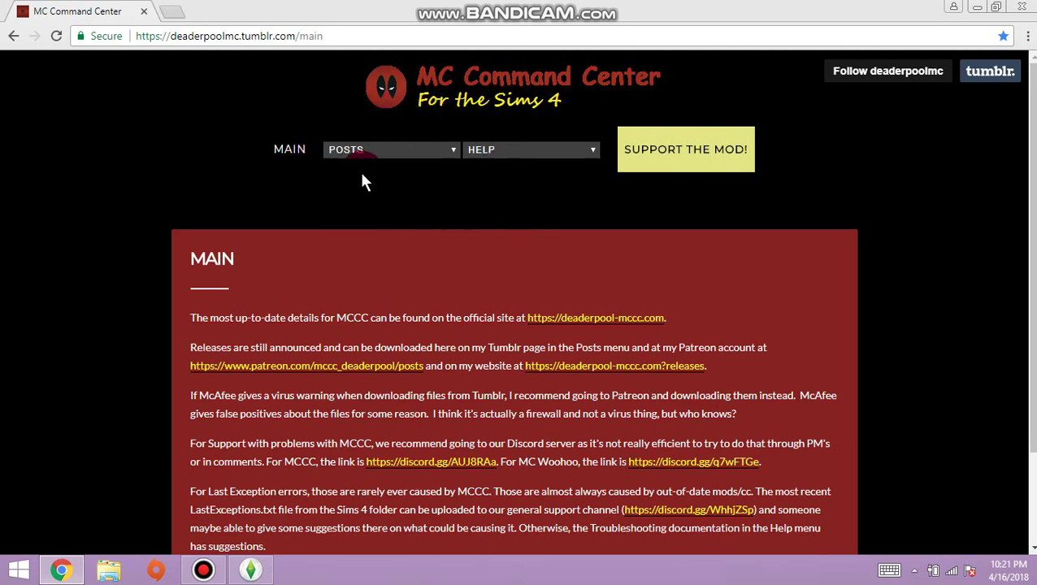
- Open the site's Public Releases posts and find the download links for MC Command Center release 4.2.0
click(437, 160)
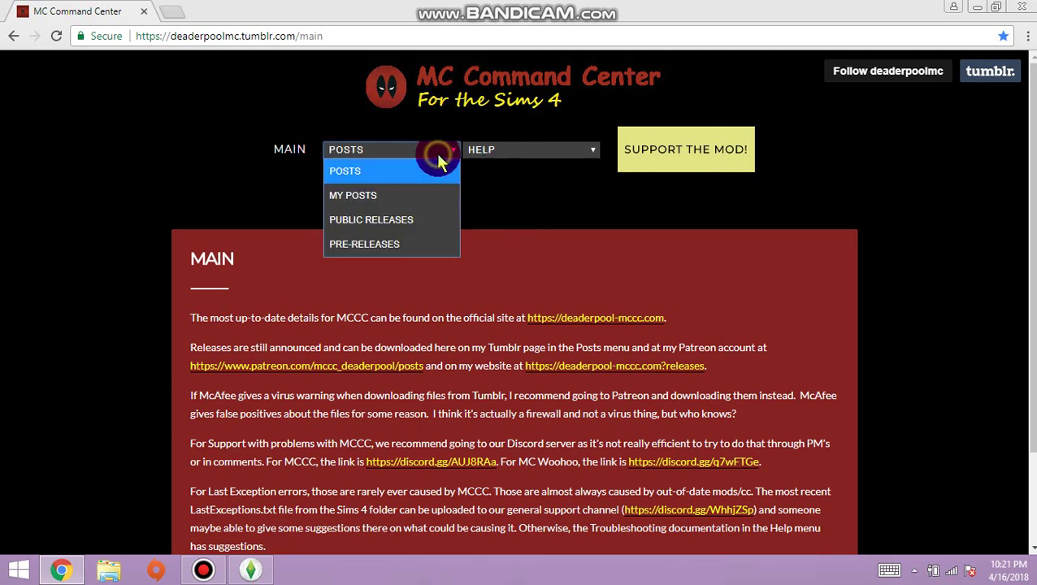
click(414, 224)
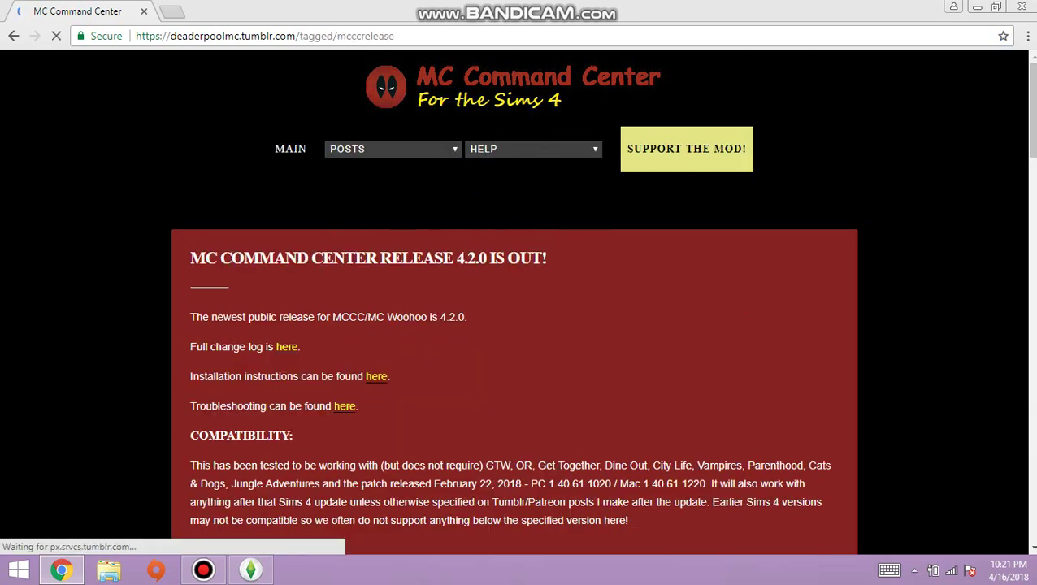
scroll(837, 139, down, 6)
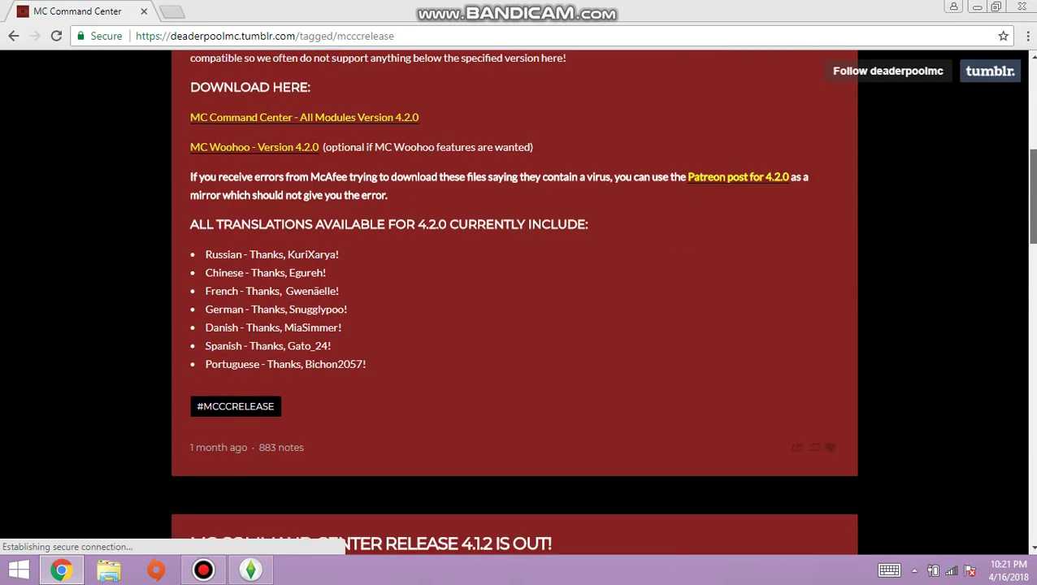
click(279, 64)
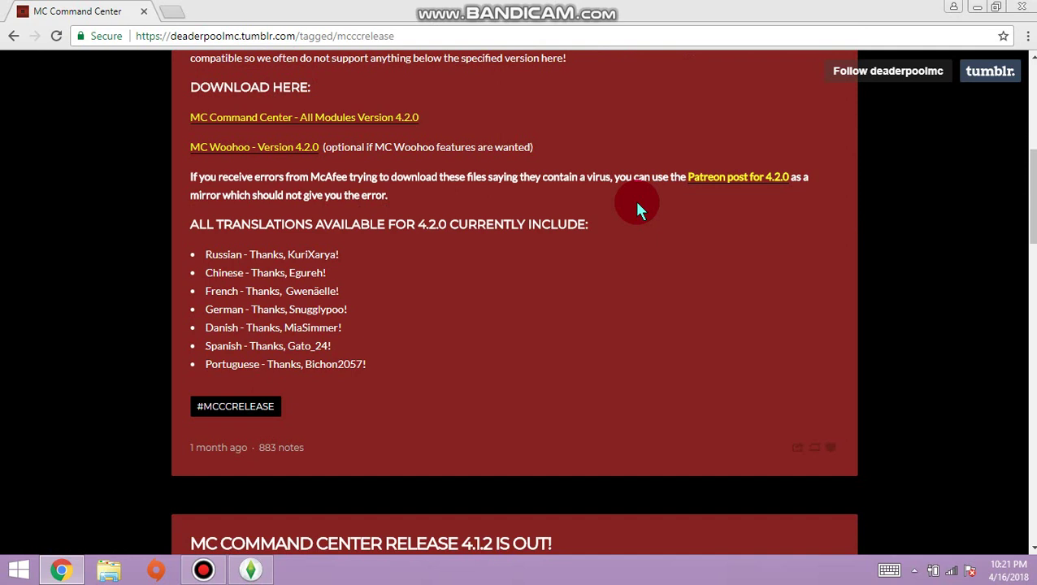
- Circle the MC Command Center and MC Woohoo 4.2.0 download links with a yellow screen highlighter, and clear the marking
key(ctrl+shift+d)
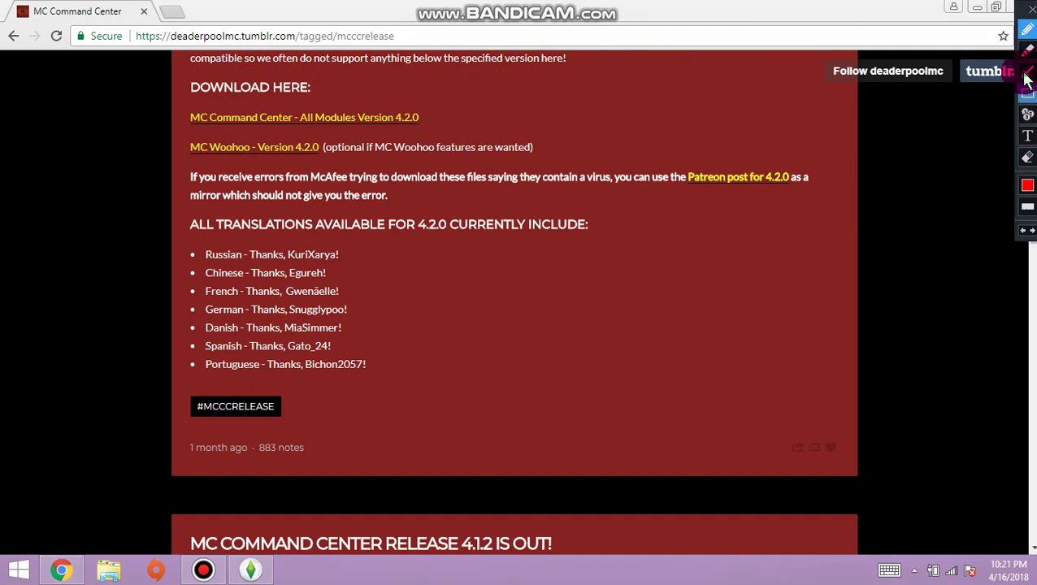
click(1027, 186)
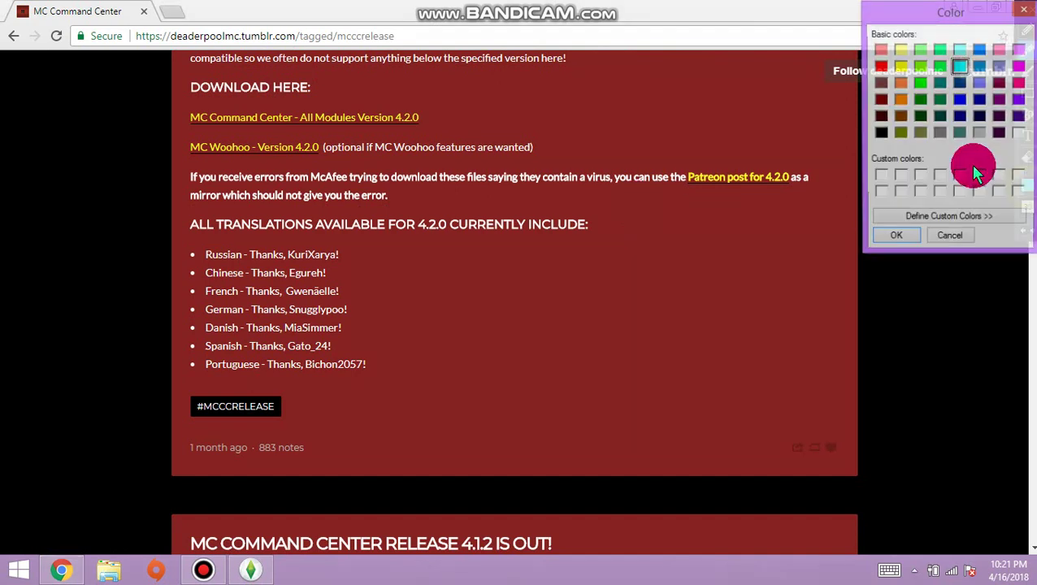
click(900, 67)
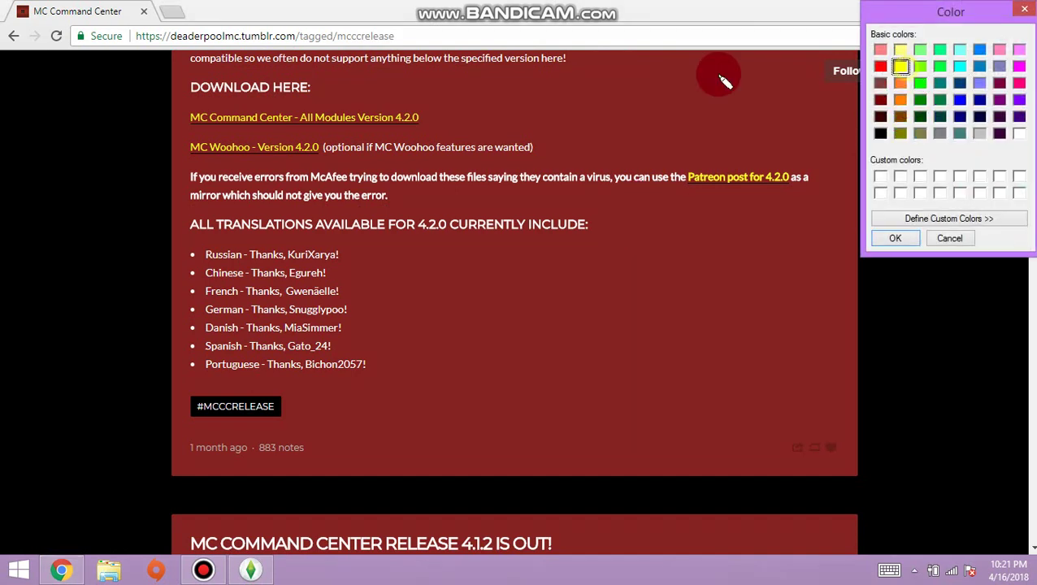
click(397, 106)
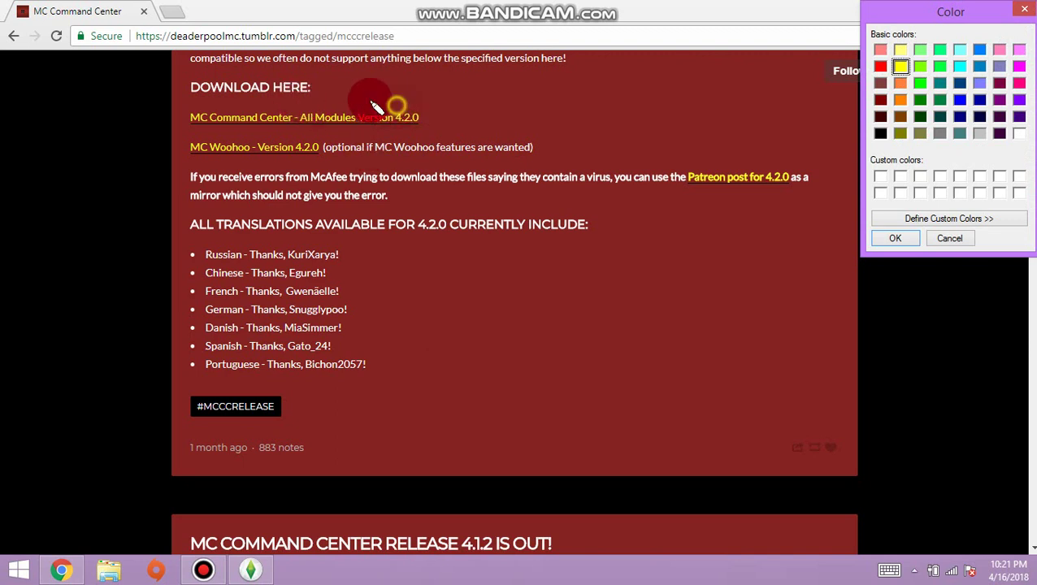
click(881, 238)
mouse_move(459, 102)
mouse_down()
mouse_move(232, 101)
mouse_move(177, 114)
mouse_move(213, 159)
mouse_move(524, 151)
mouse_move(407, 91)
mouse_up()
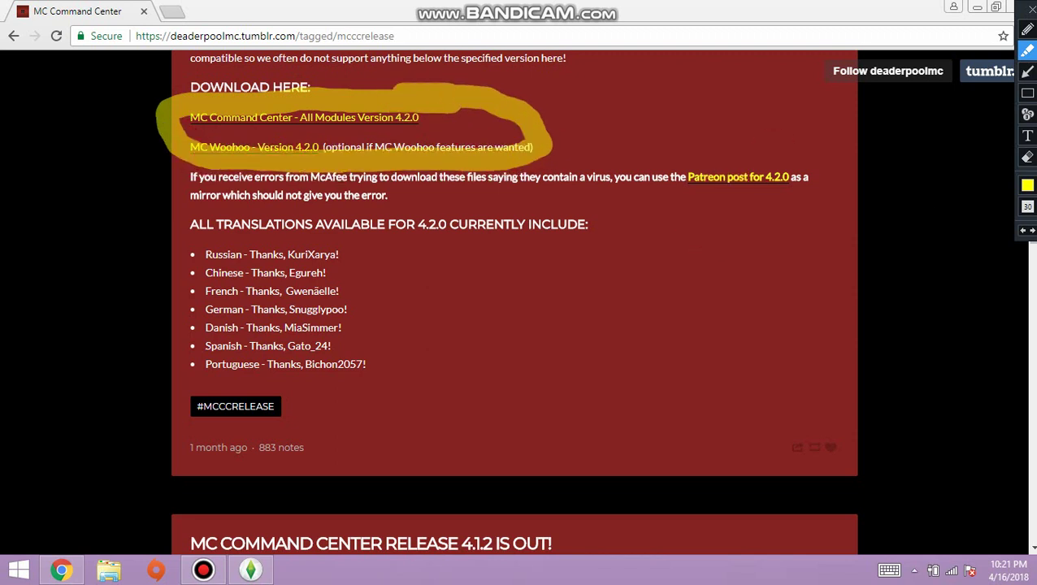
click(1023, 231)
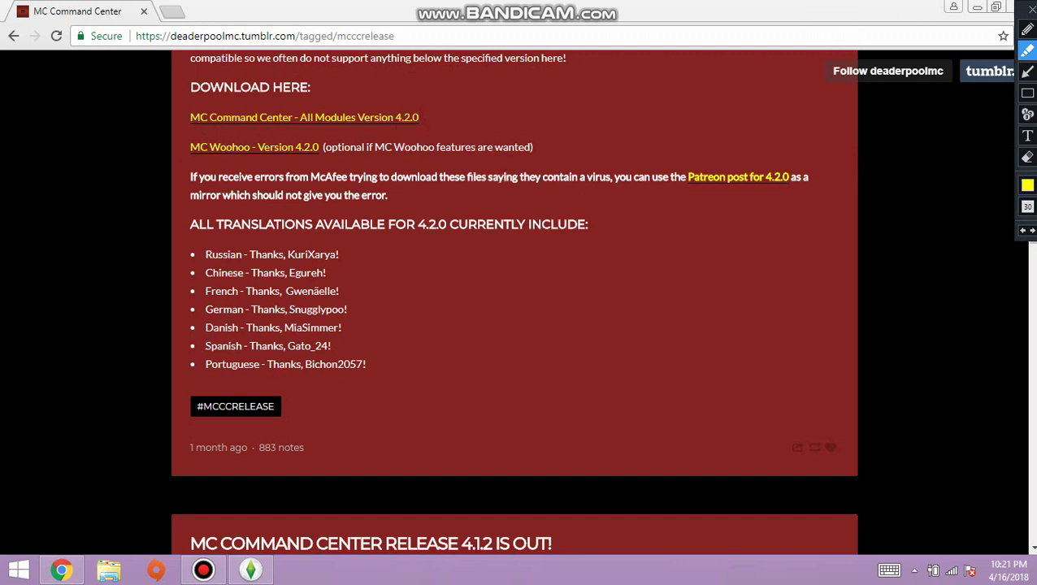
click(1029, 8)
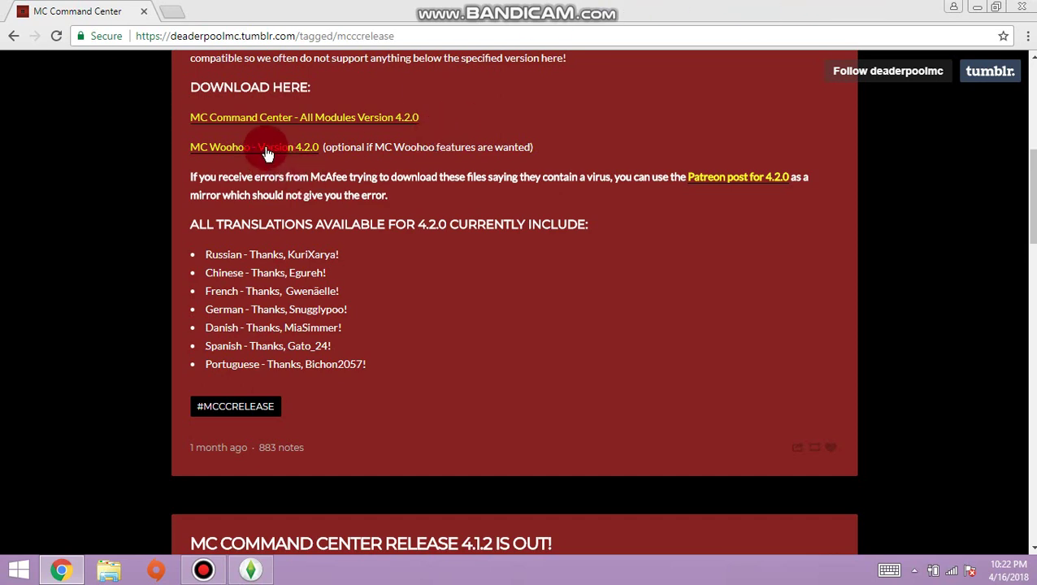
- Download both MC Command Center - All Modules Version 4.2.0 and MC Woohoo - Version 4.2.0 from the release post
click(995, 6)
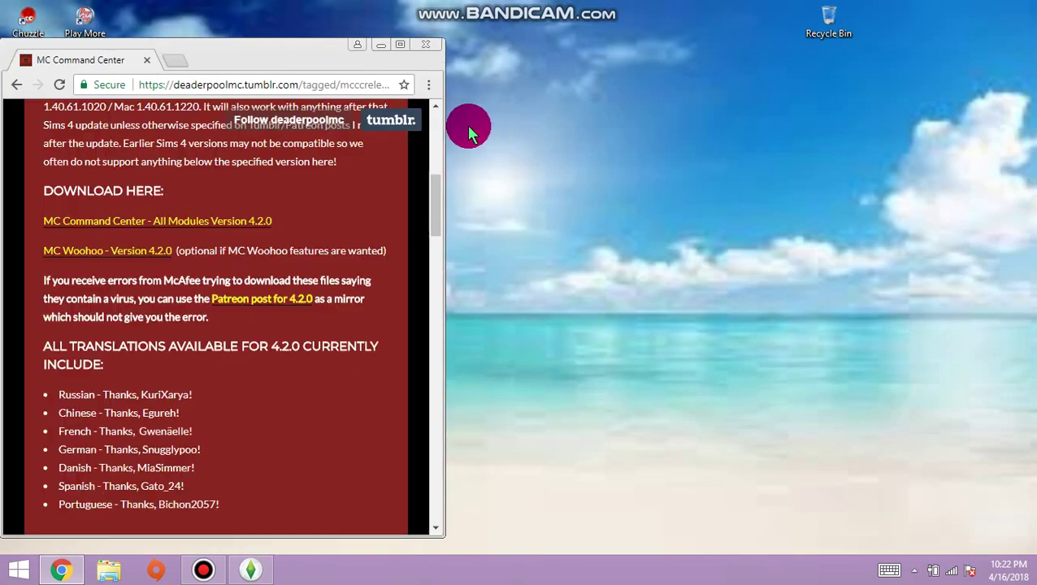
click(135, 221)
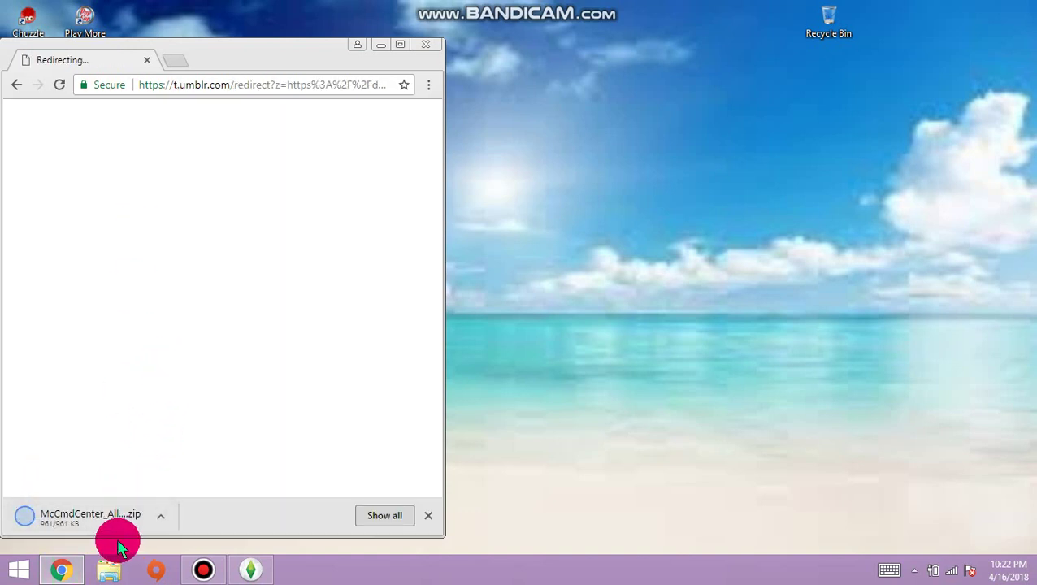
click(16, 84)
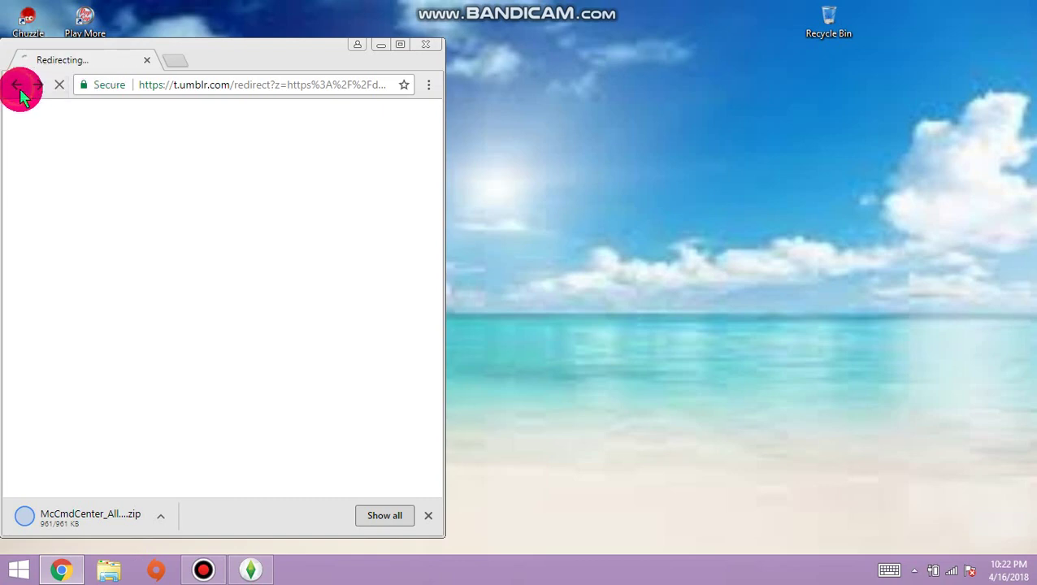
click(130, 253)
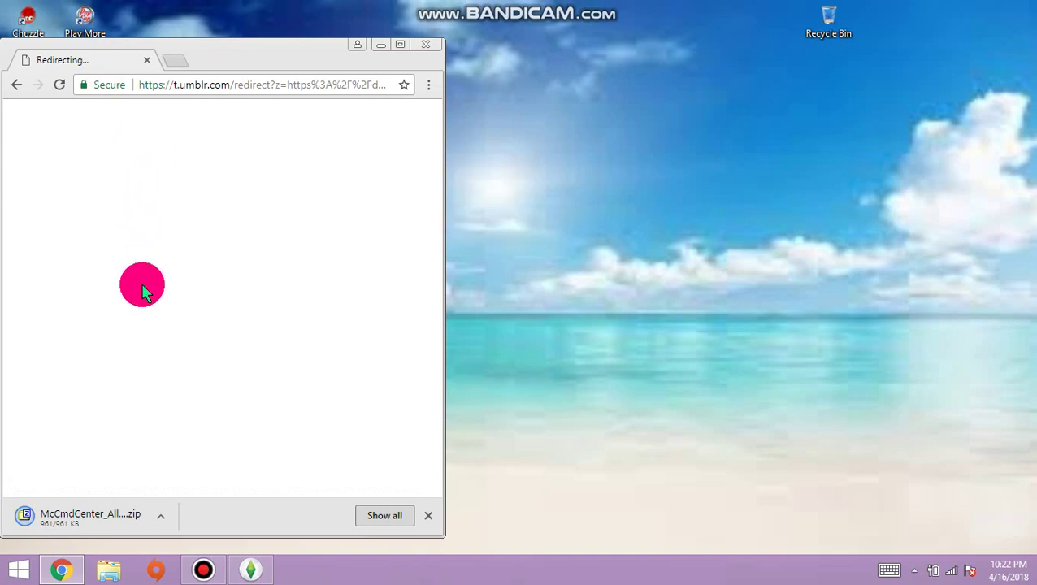
click(18, 86)
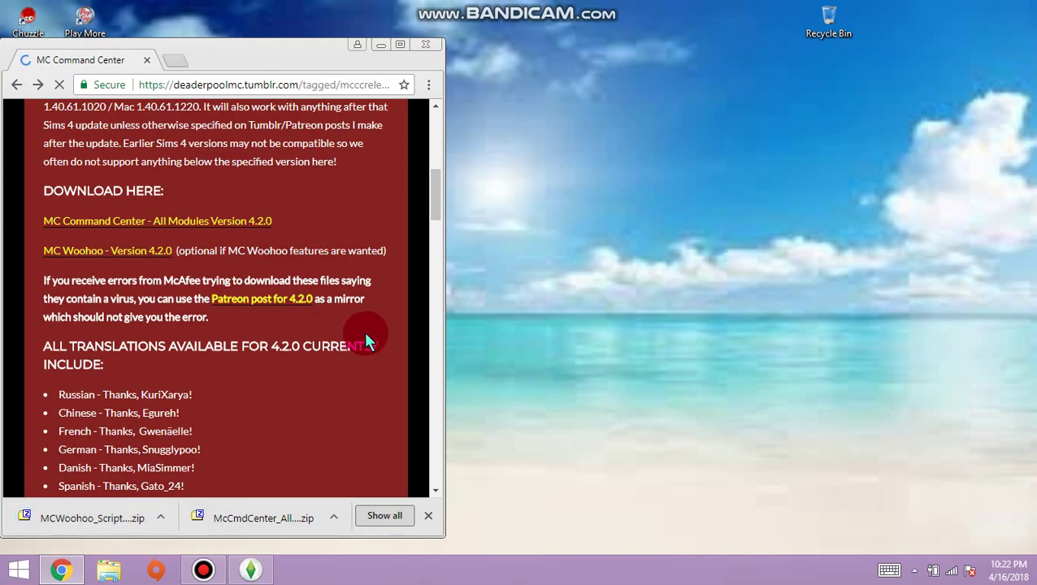
- Place MCWoohoo_ScriptAndPackage_4_2_0 (5).zip and McCmdCenter_AllModules_4_2_0 (3).zip from Chrome's downloads onto the desktop, one below the other, and close Chrome
click(427, 86)
click(327, 185)
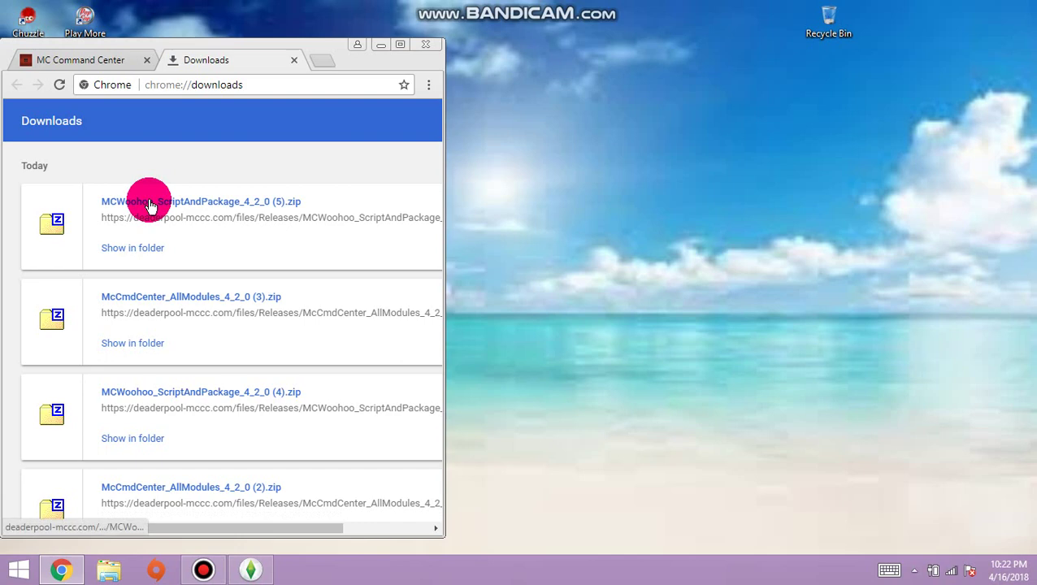
drag(150, 205, 652, 131)
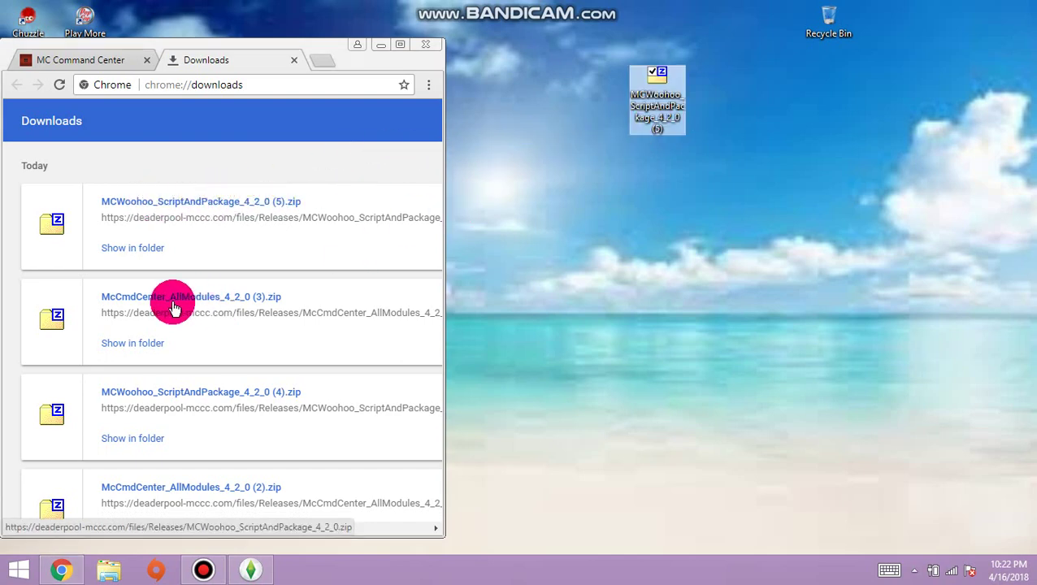
drag(134, 300, 800, 102)
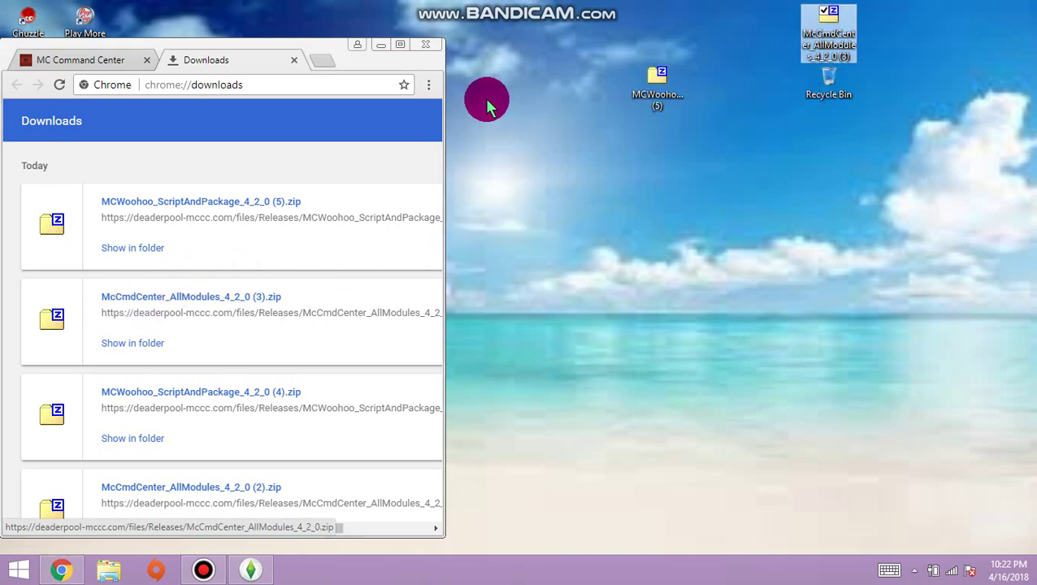
drag(824, 36, 657, 199)
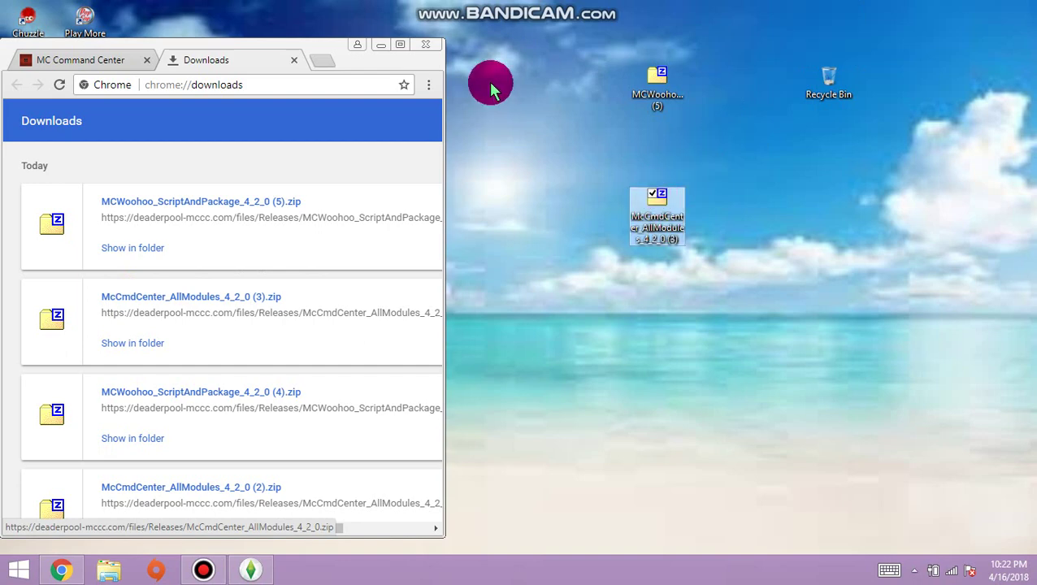
click(423, 46)
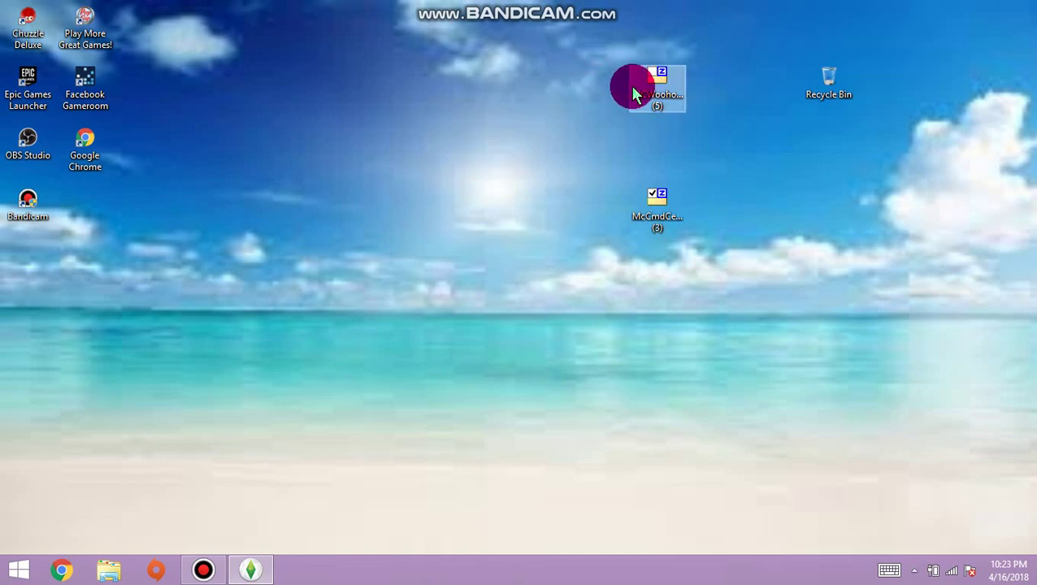
- Extract MCWoohoo_ScriptAndPackage_4_2_0 (5).zip directly onto the desktop with 7-Zip
click(648, 91)
click(649, 92)
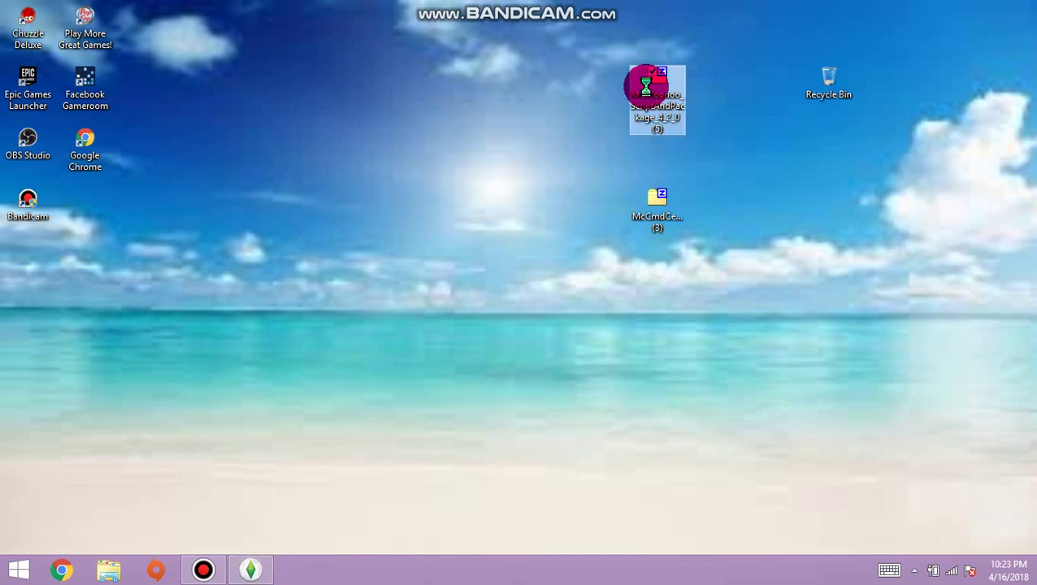
right_click(646, 87)
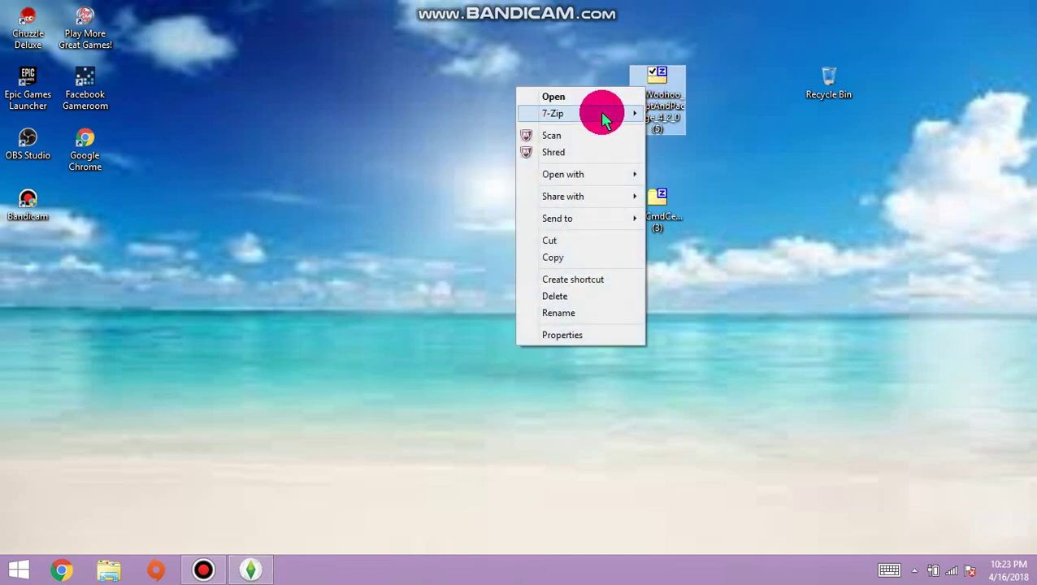
mouse_move(602, 117)
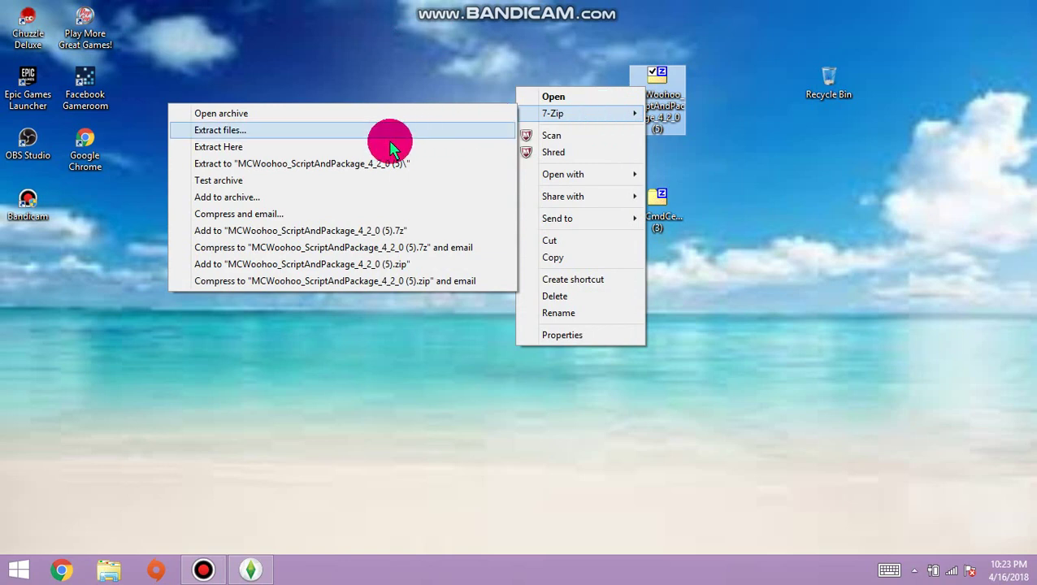
click(388, 147)
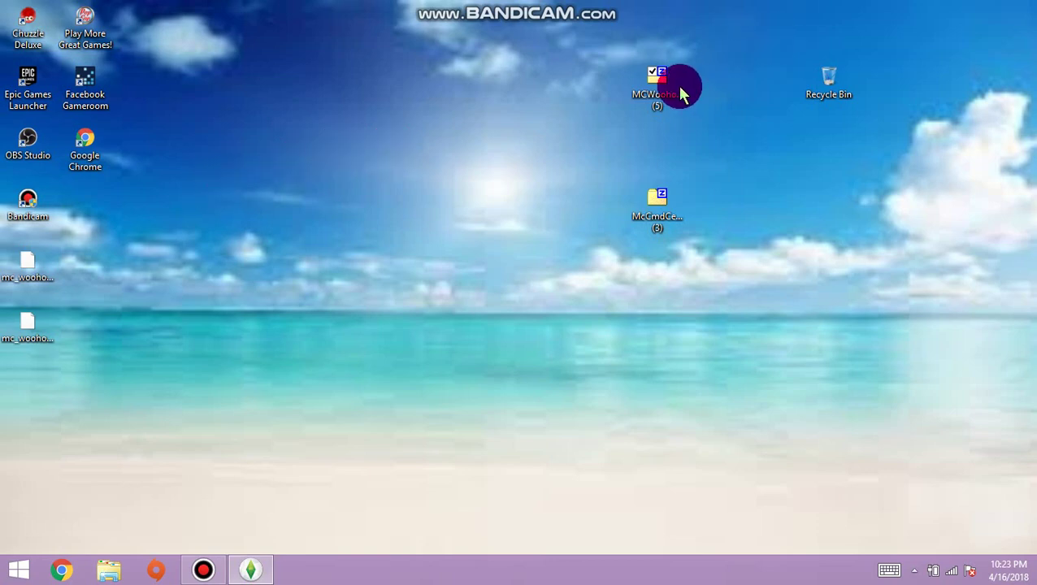
- Extract McCmdCenter_AllModules_4_2_0 (3).zip directly onto the desktop with 7-Zip
click(658, 207)
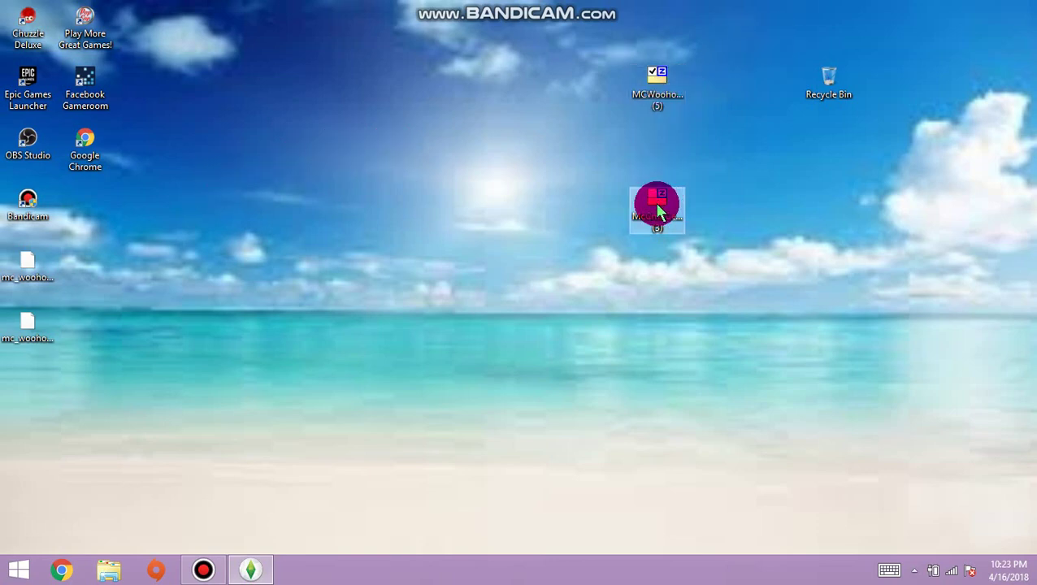
right_click(656, 210)
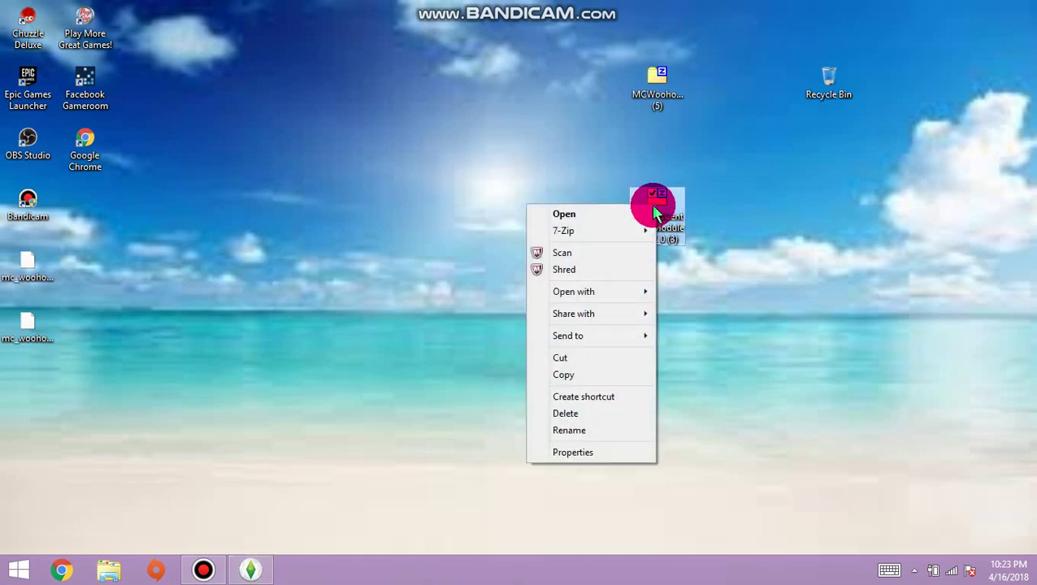
mouse_move(628, 231)
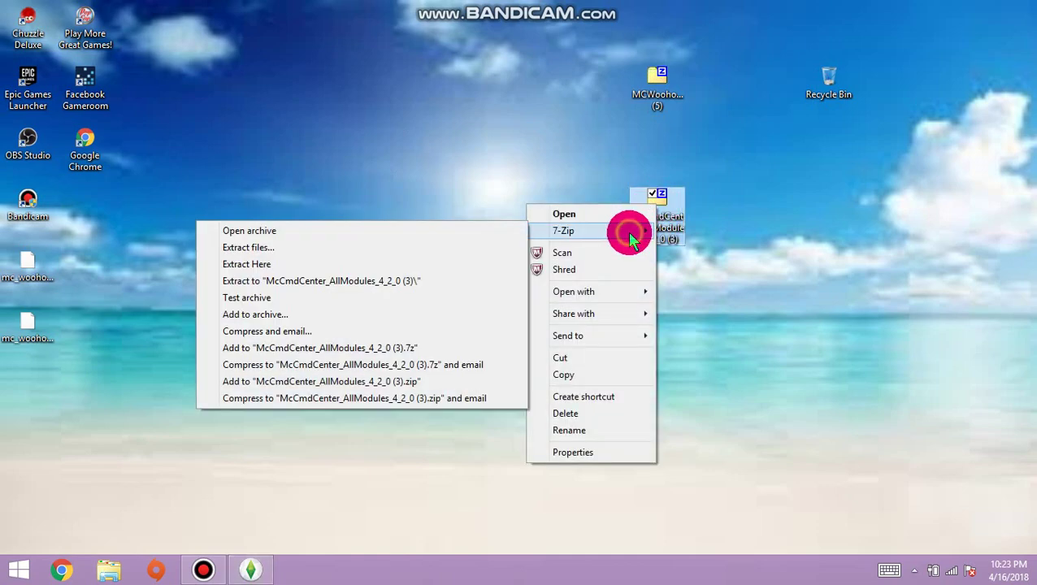
click(507, 264)
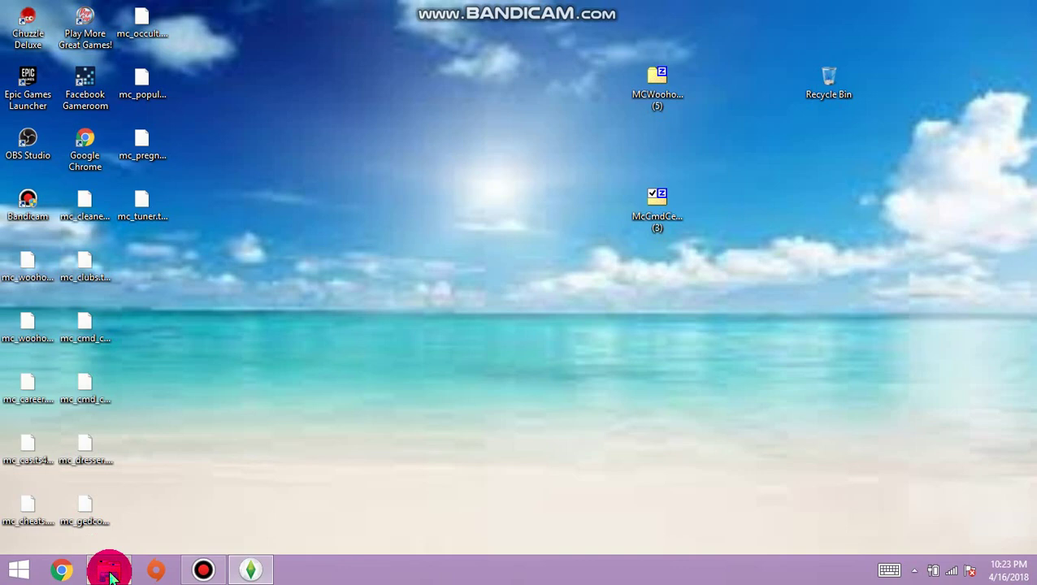
- Open the Mods folder under Documents, Electronic Arts, The Sims 4 and find the mc_ mod files in it
click(109, 570)
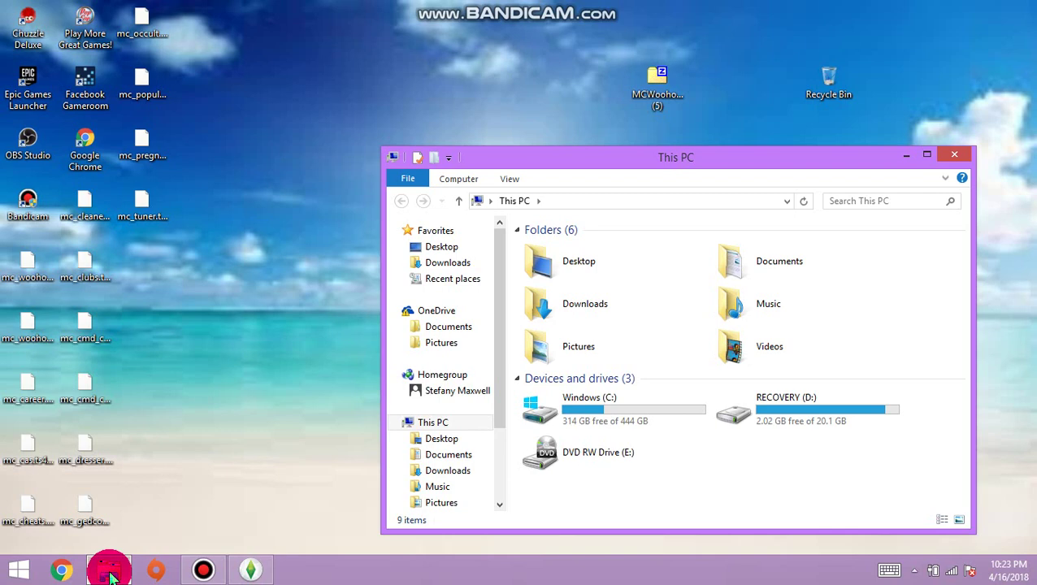
click(460, 460)
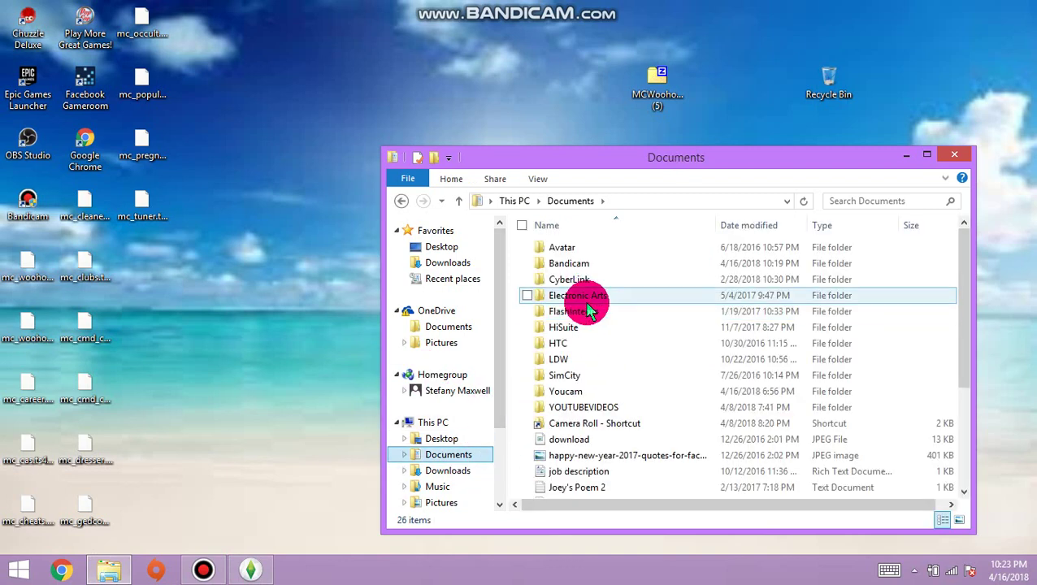
double_click(584, 299)
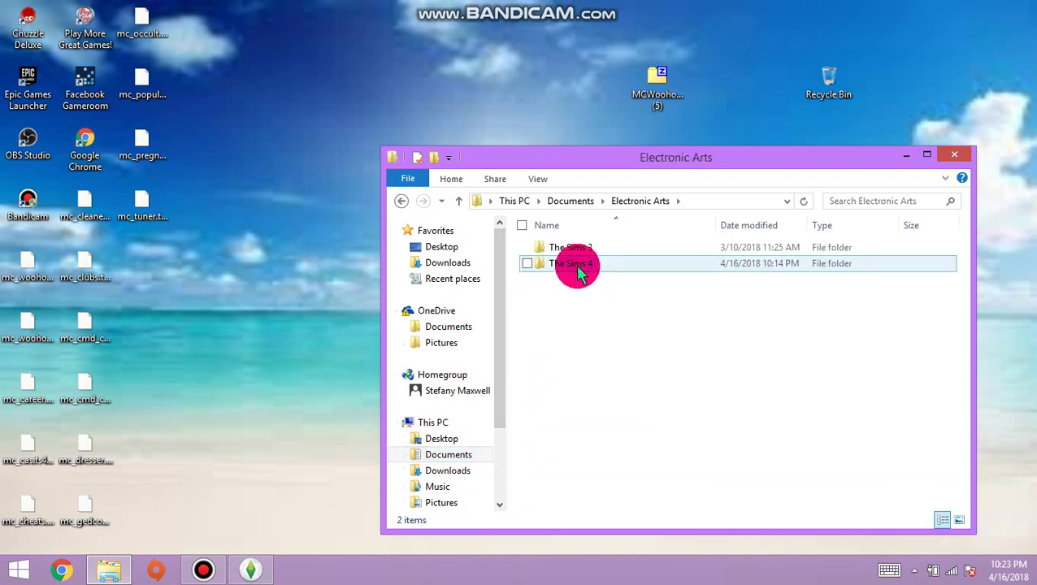
double_click(576, 267)
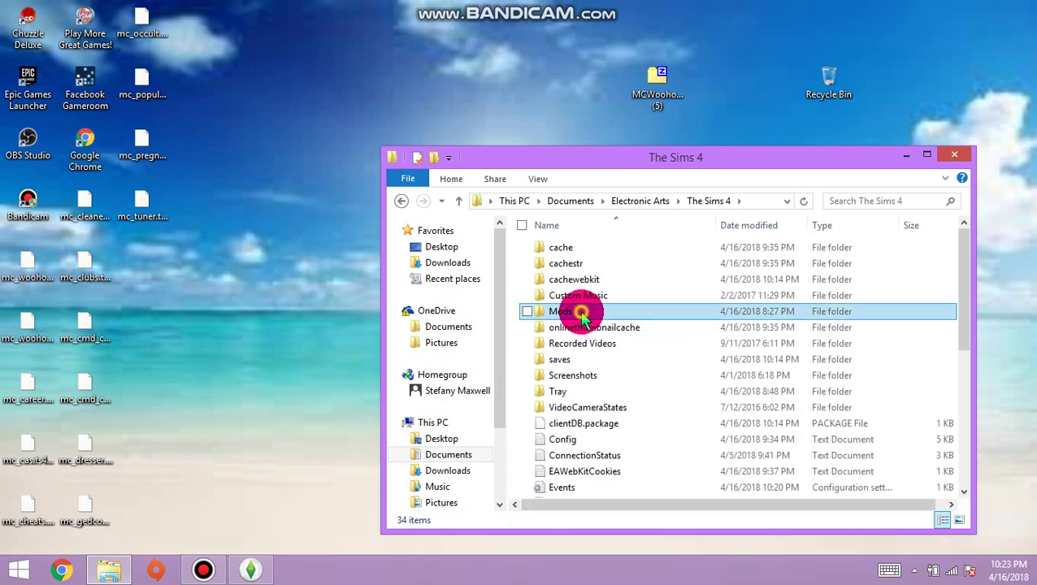
click(580, 314)
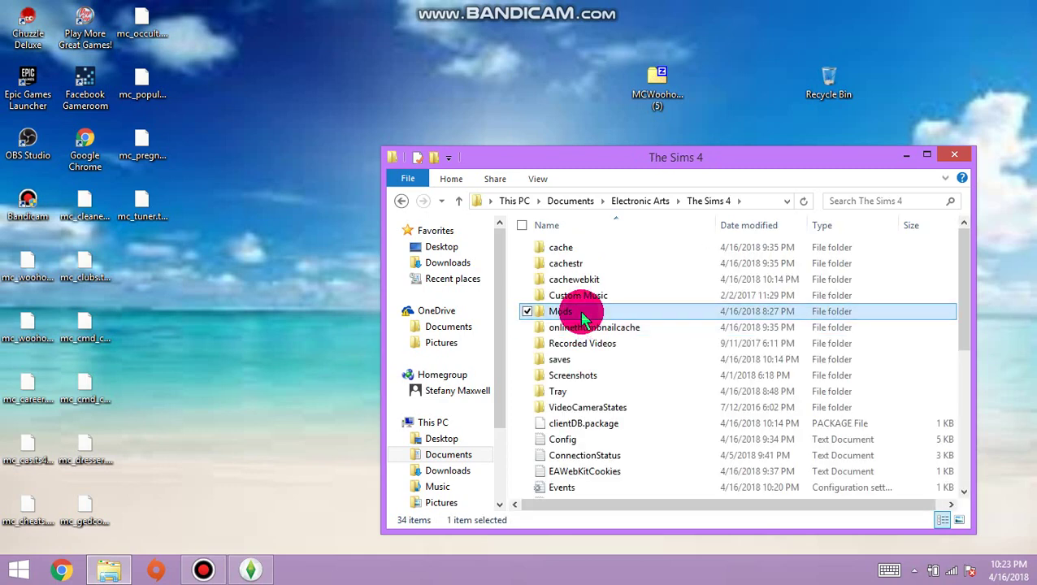
double_click(579, 310)
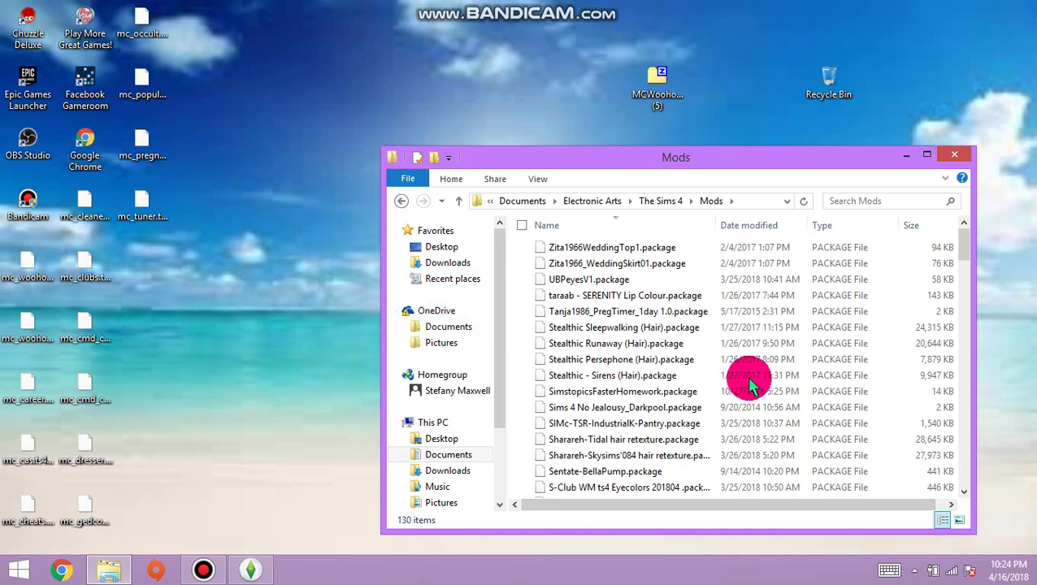
drag(967, 268, 967, 341)
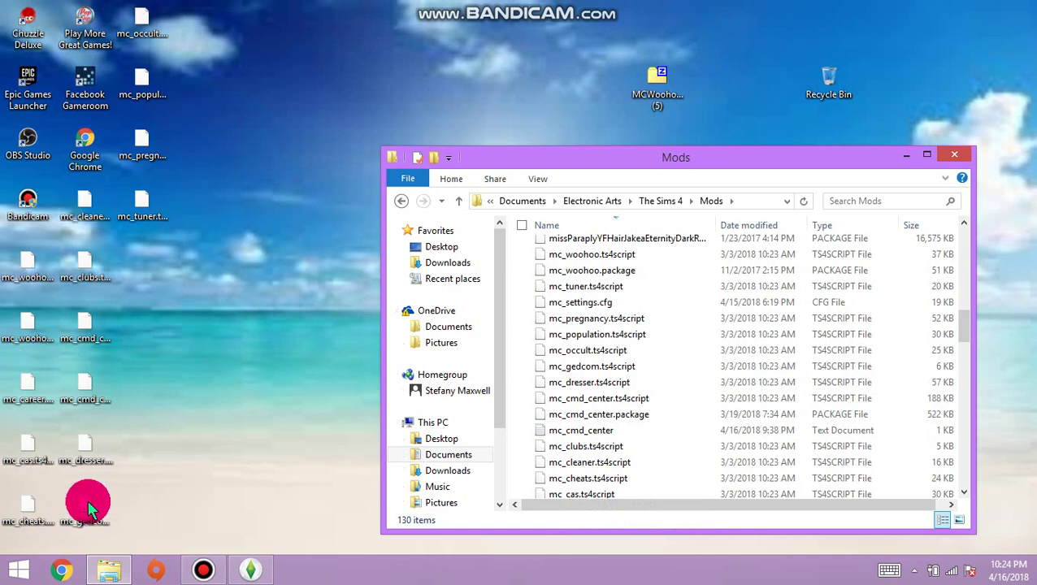
- Move mc_tuner.ts4script toward the Mods window as a demonstration, put it back in its place on the desktop, and close the Mods window
drag(143, 200, 256, 329)
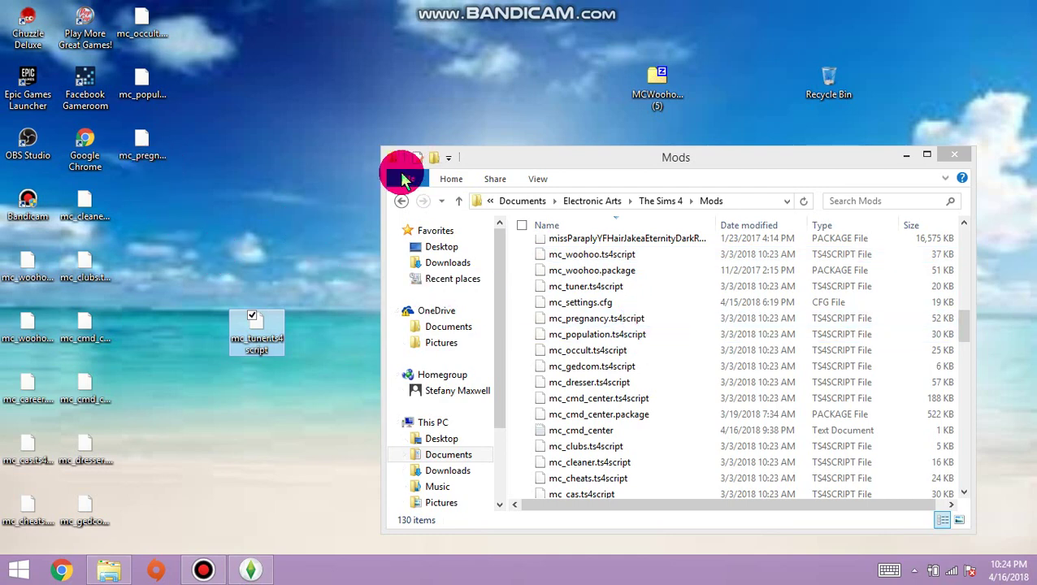
drag(254, 336, 142, 200)
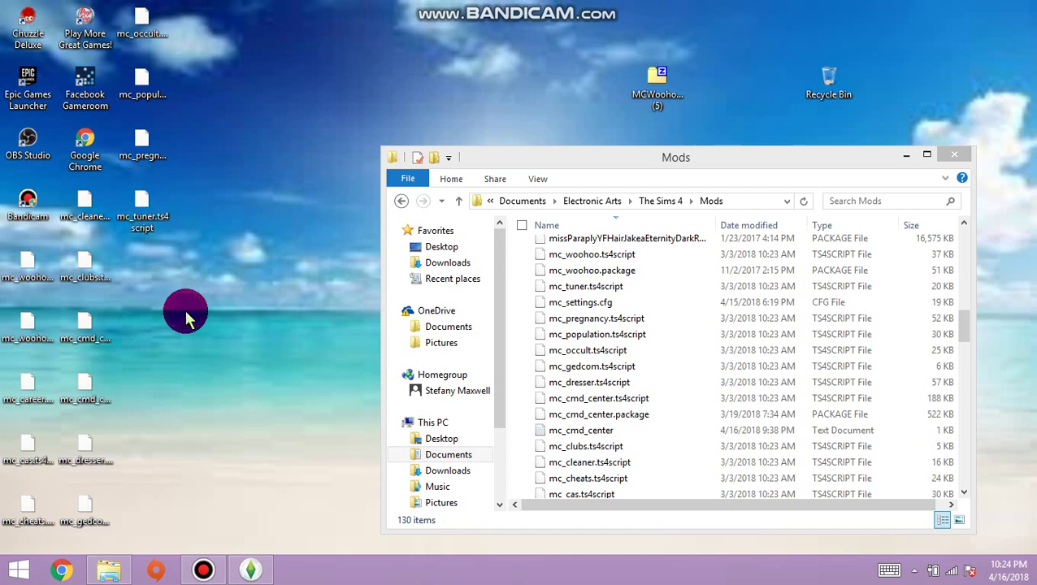
click(949, 156)
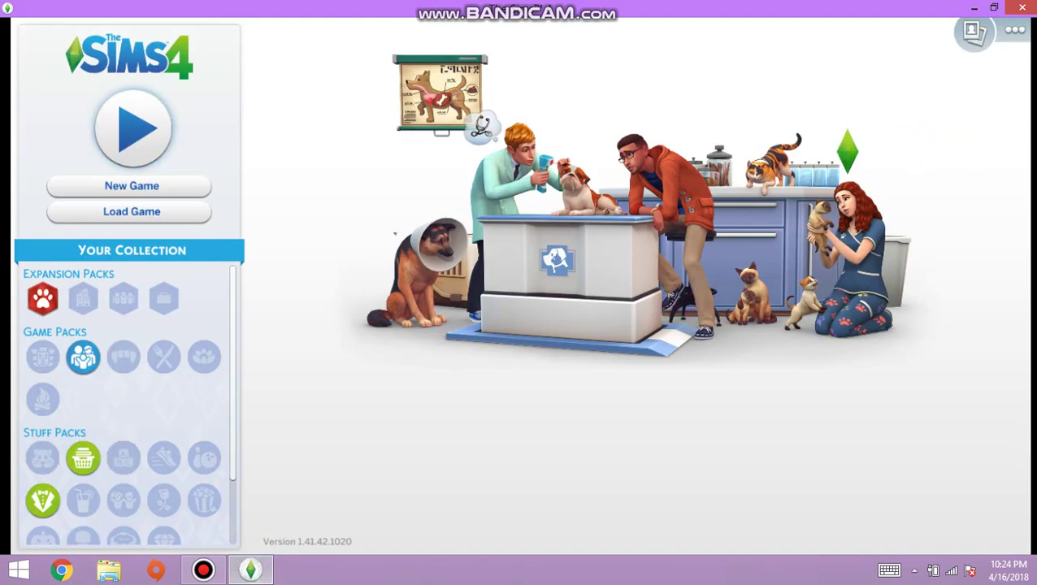
- In The Sims 4, open the Other game options and check the Enable Custom Content and Mods and Script Mods Allowed settings
click(1016, 31)
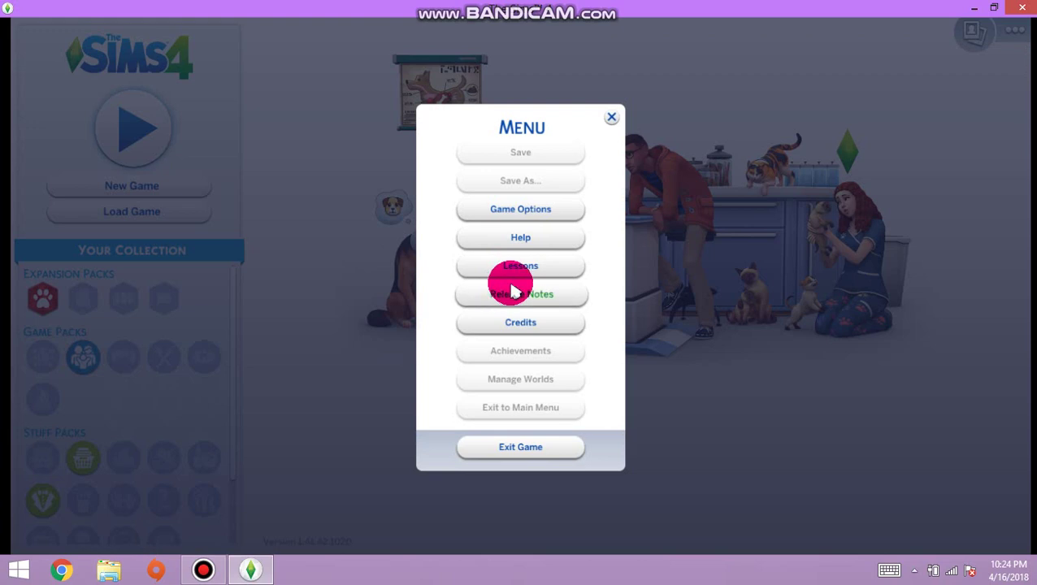
click(543, 213)
click(255, 243)
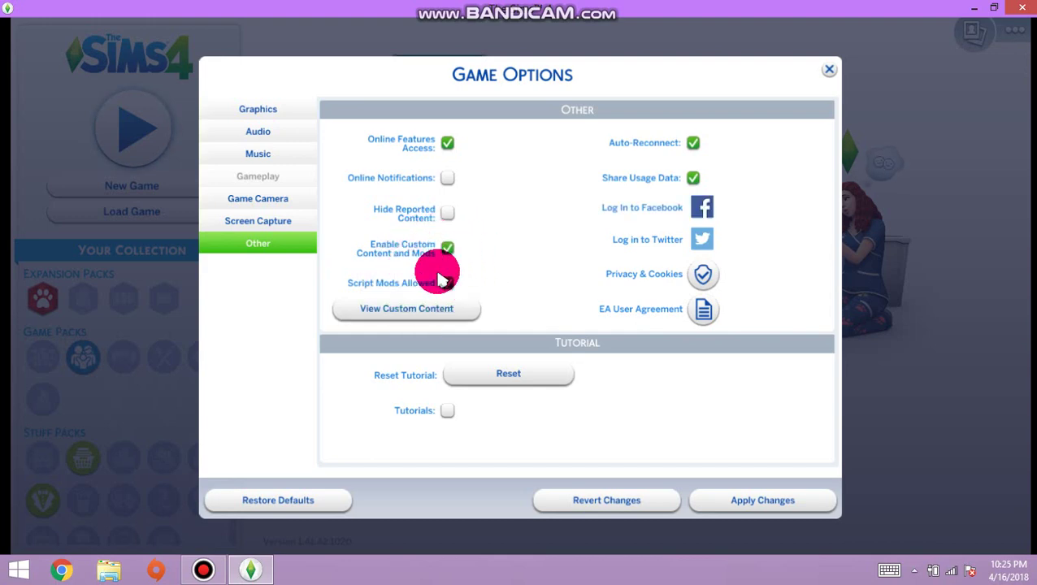
click(445, 282)
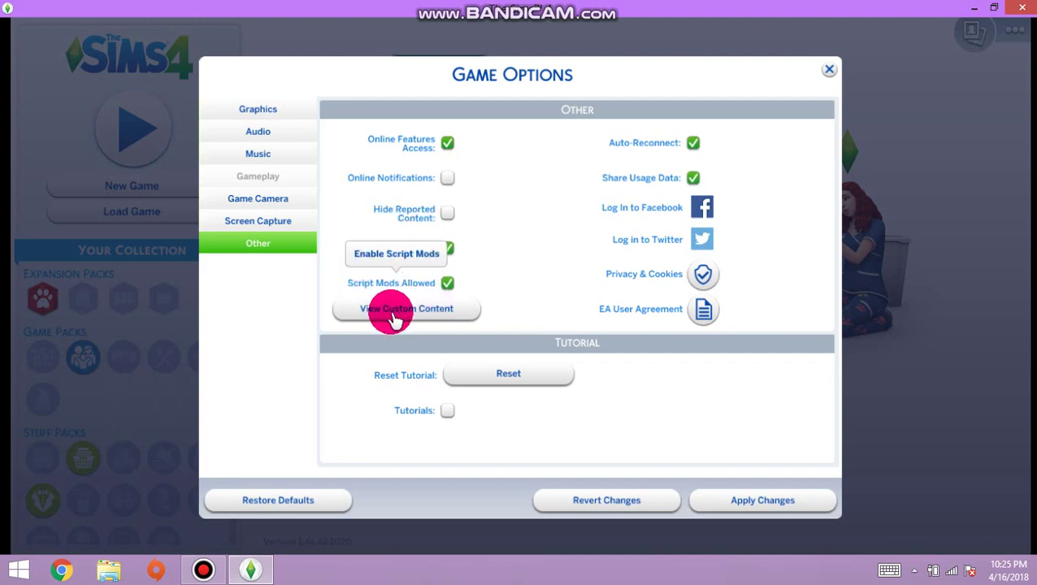
- Look through the game's custom content list for the mc_ package and script mods, and return to the main menu
click(451, 310)
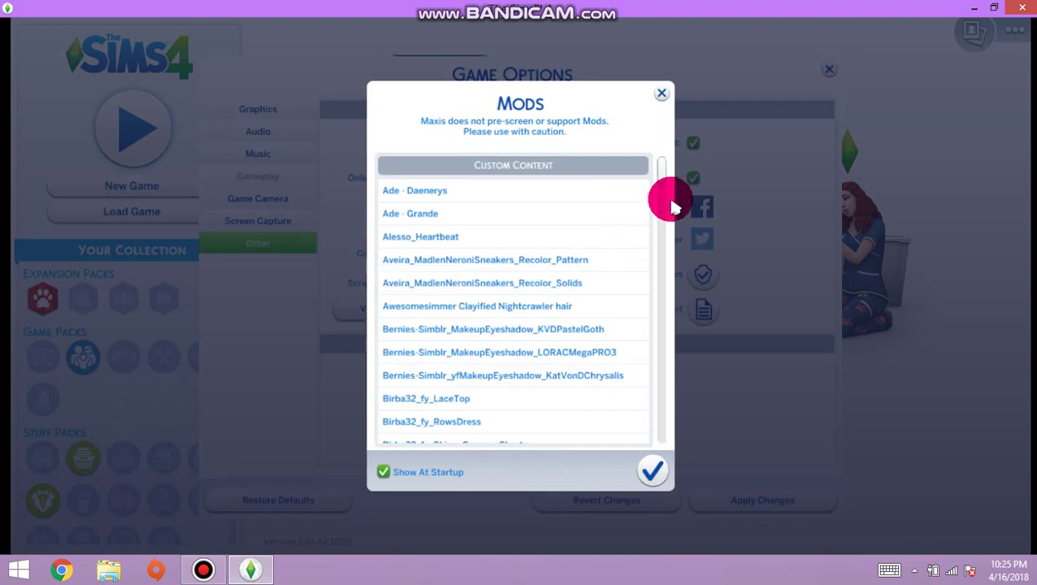
scroll(663, 186, down, 10)
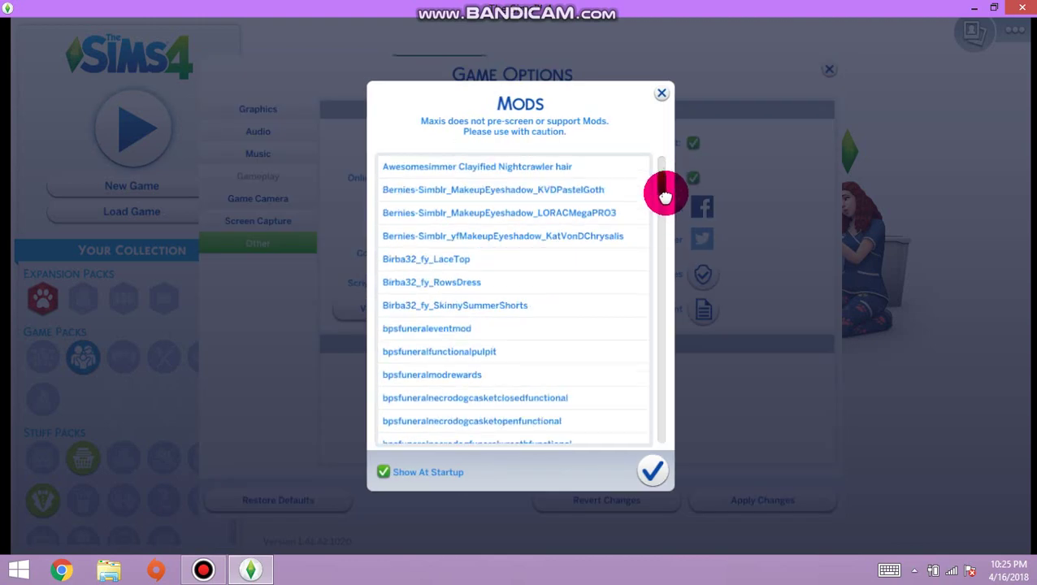
scroll(661, 296, down, 15)
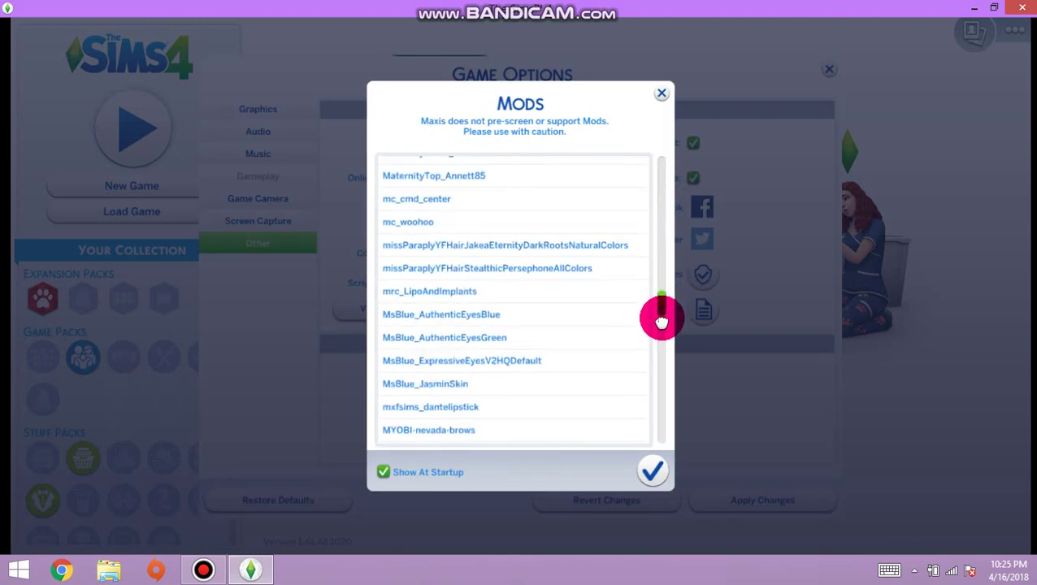
scroll(666, 368, down, 15)
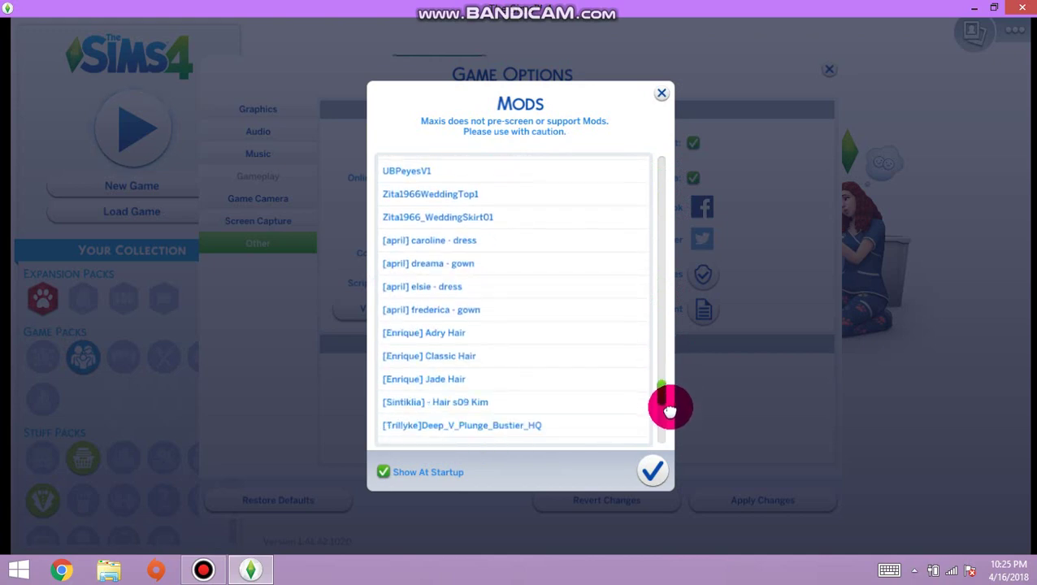
scroll(672, 423, down, 5)
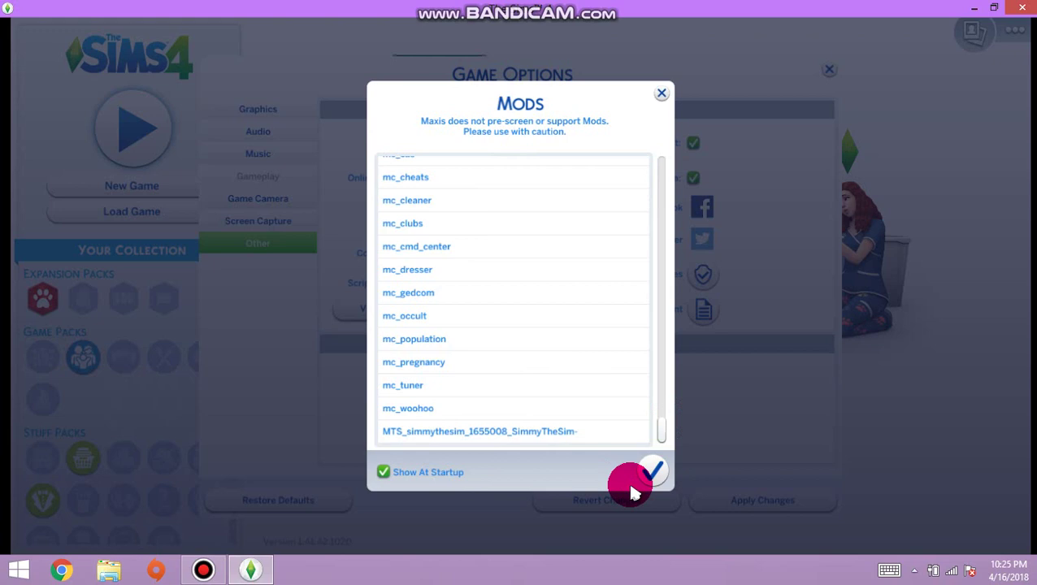
click(656, 481)
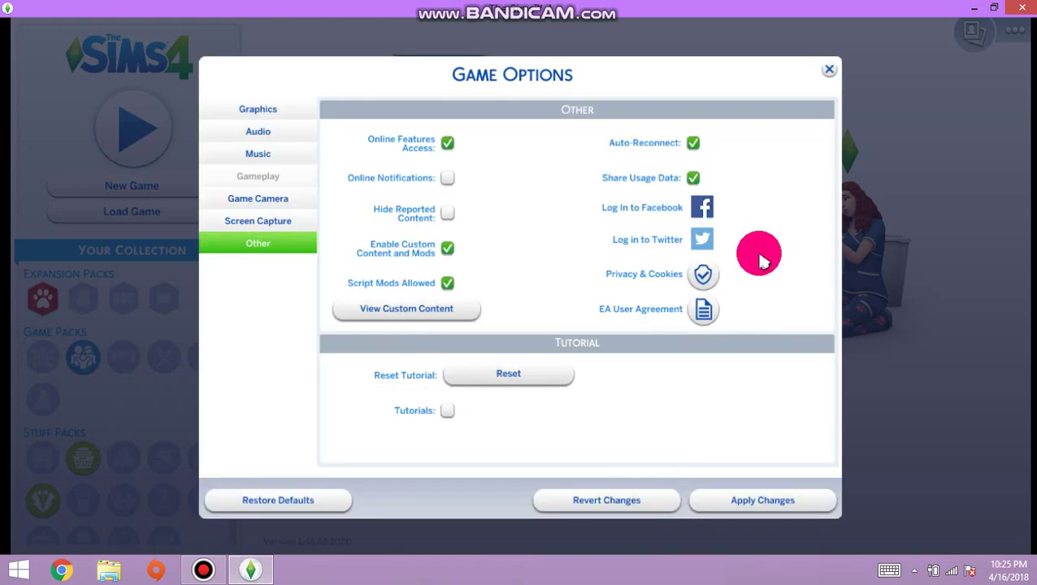
click(827, 74)
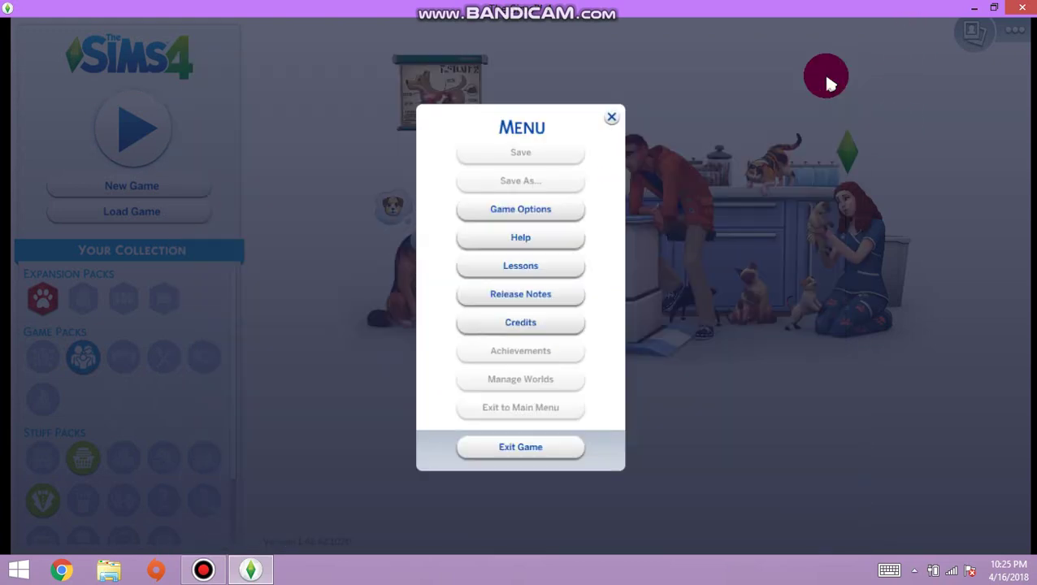
click(614, 118)
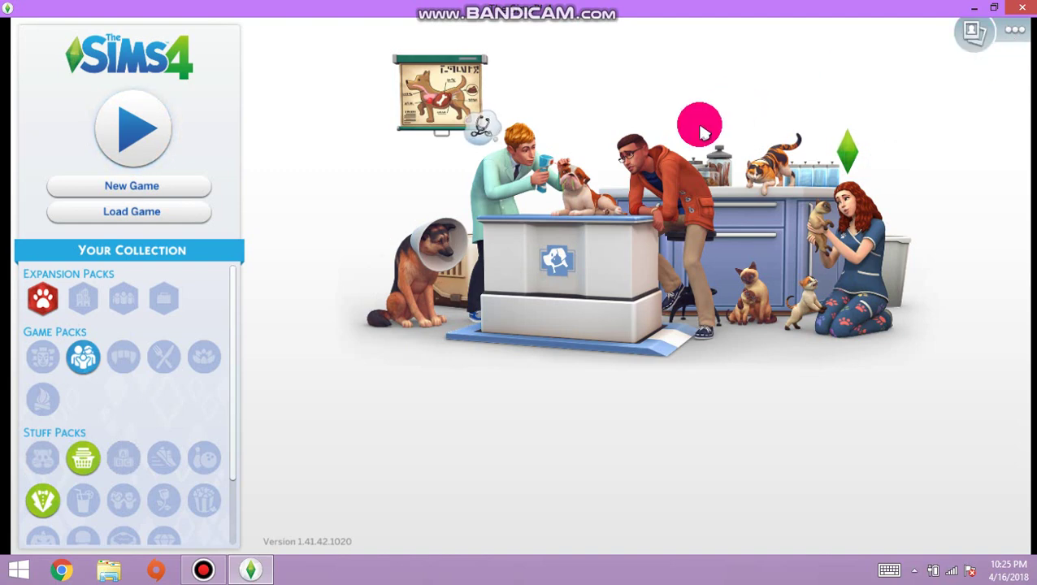
- Set the screen highlighter to red and write "The" in large letters across the upper part of the game's main menu
key(ctrl+shift+d)
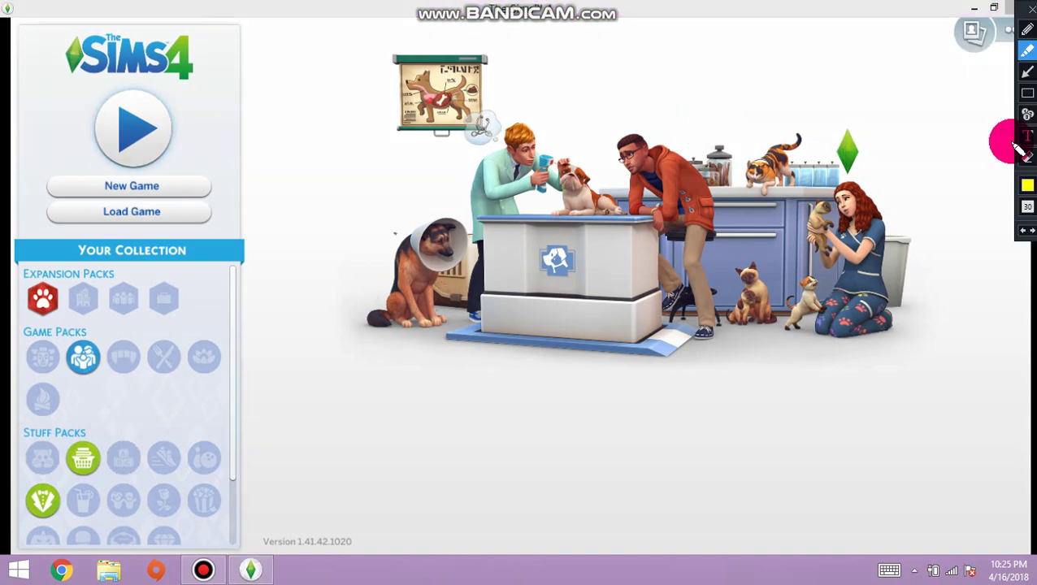
click(1027, 186)
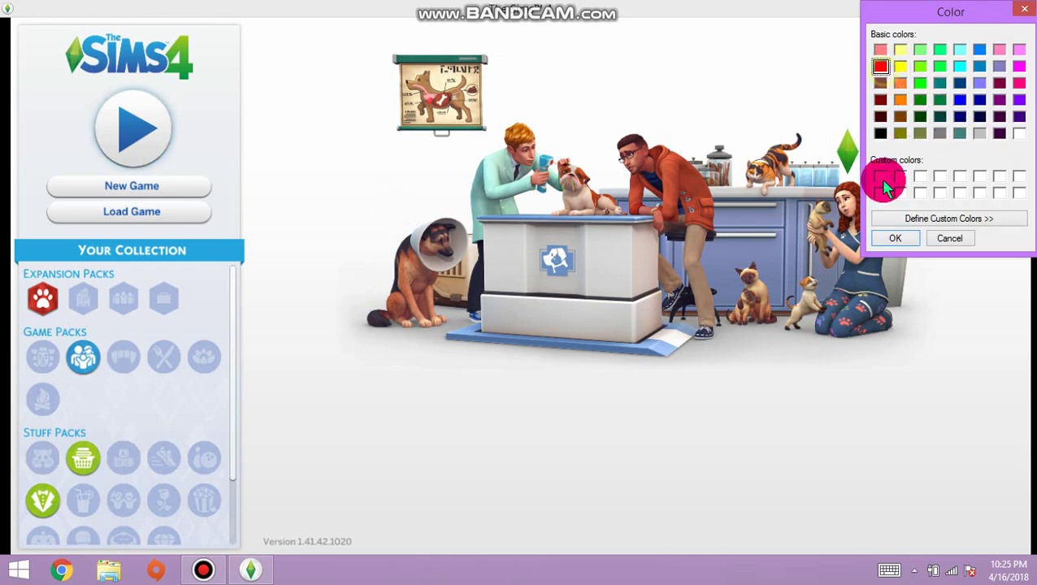
click(887, 238)
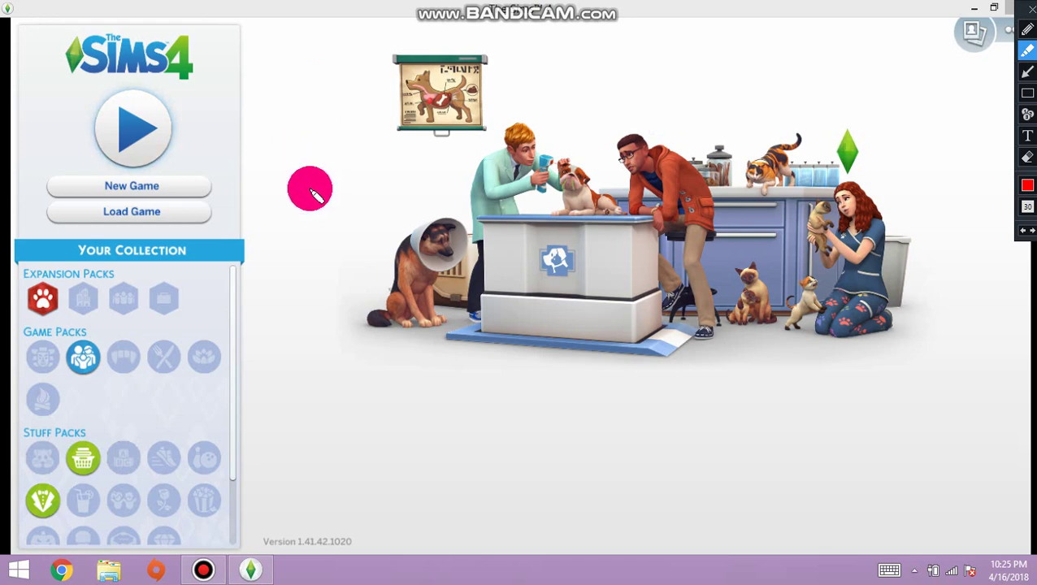
mouse_move(270, 104)
mouse_down()
mouse_move(369, 99)
mouse_move(347, 111)
mouse_move(483, 98)
mouse_move(516, 160)
mouse_move(607, 207)
mouse_move(720, 202)
mouse_up()
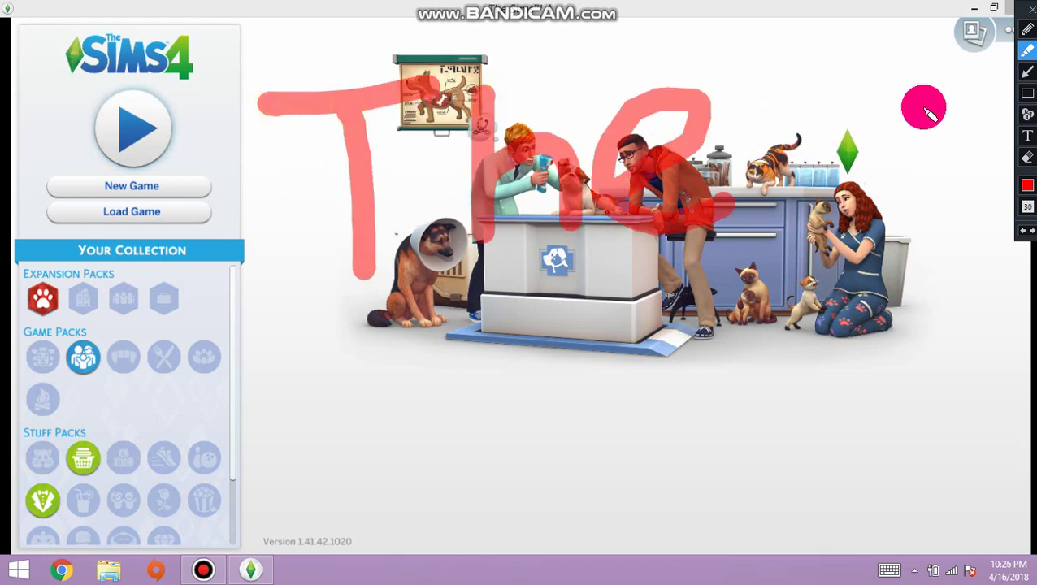
- Write "END!" in large red pencil strokes below the highlighted word, and close the screen drawing overlay
click(1027, 29)
mouse_move(468, 360)
mouse_down()
mouse_move(342, 502)
mouse_move(440, 497)
mouse_up()
drag(355, 460, 454, 439)
mouse_move(502, 492)
mouse_down()
mouse_move(560, 456)
mouse_move(618, 313)
mouse_up()
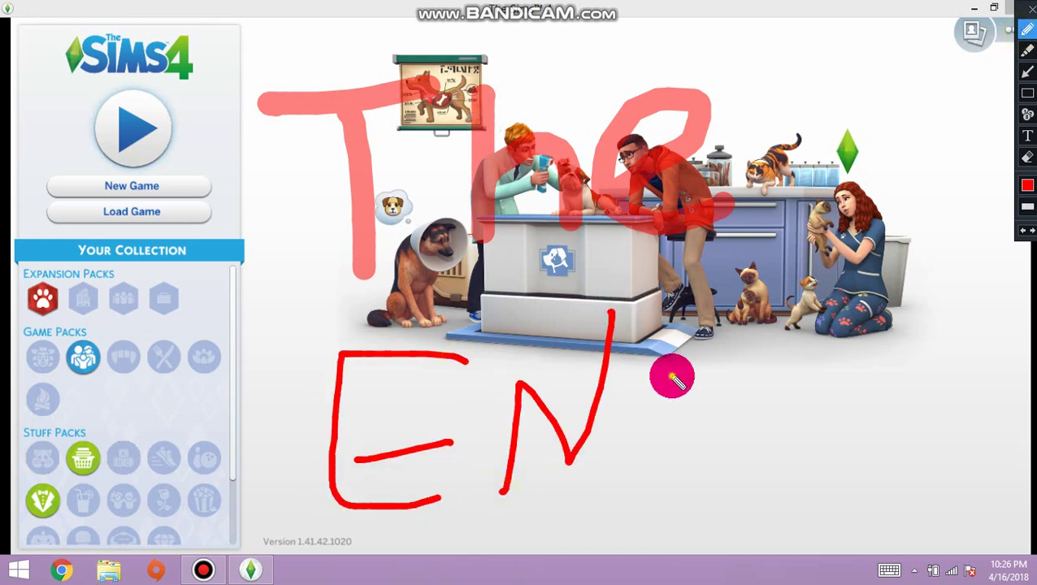
drag(668, 372, 687, 453)
drag(626, 327, 686, 485)
drag(837, 233, 890, 410)
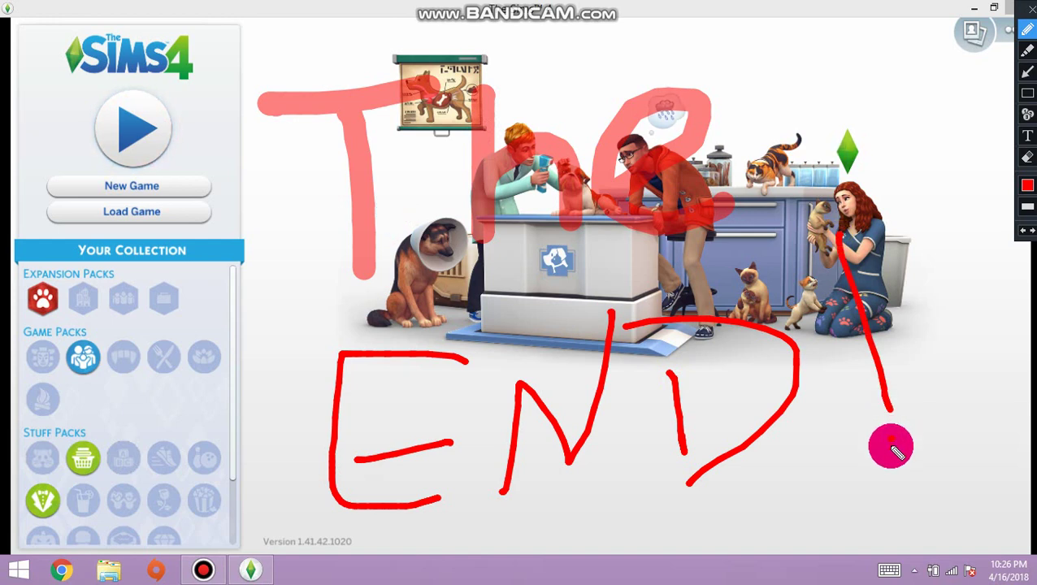
click(891, 440)
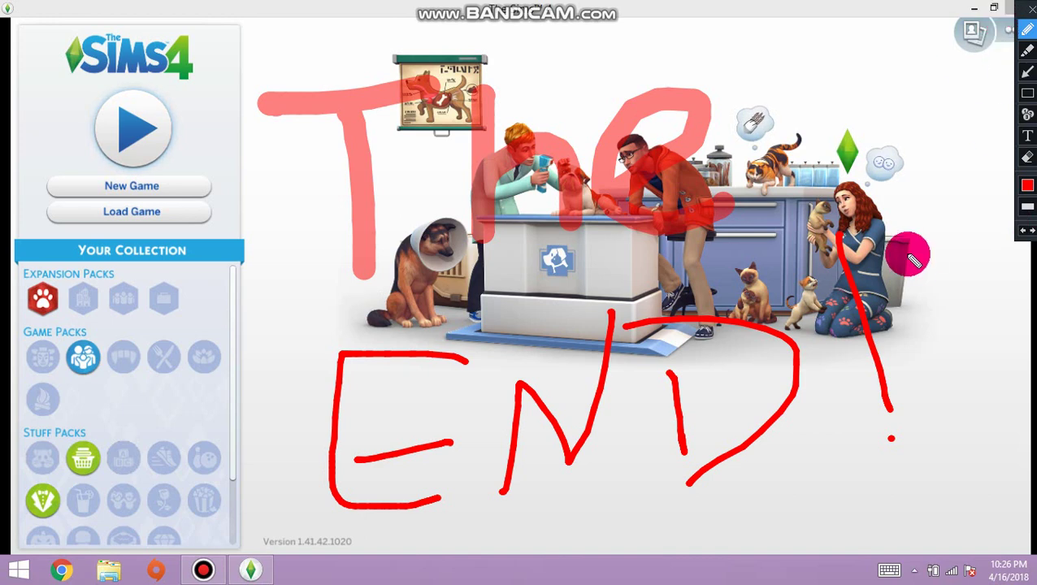
click(1028, 10)
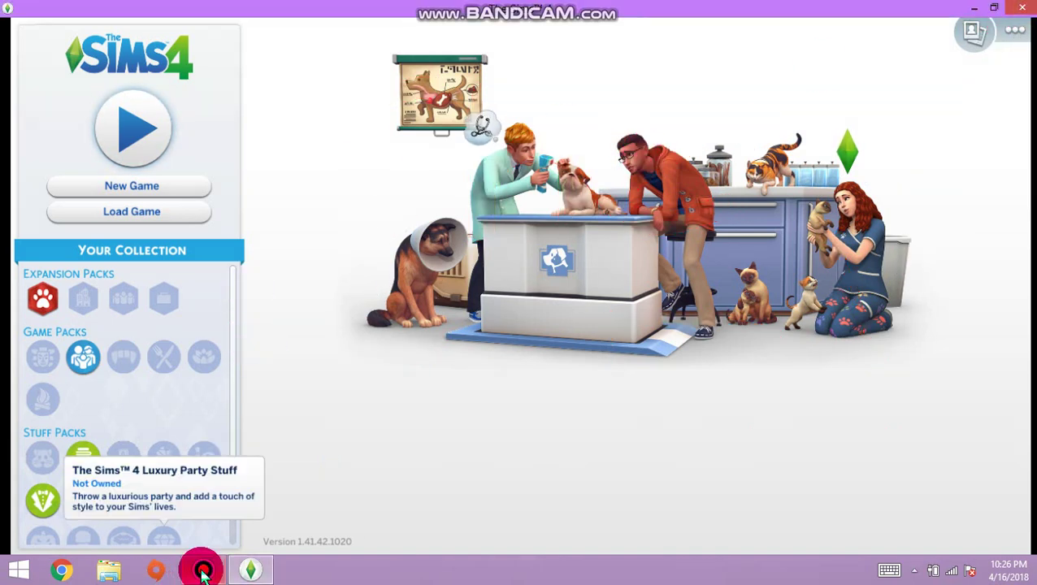
mouse_move(204, 574)
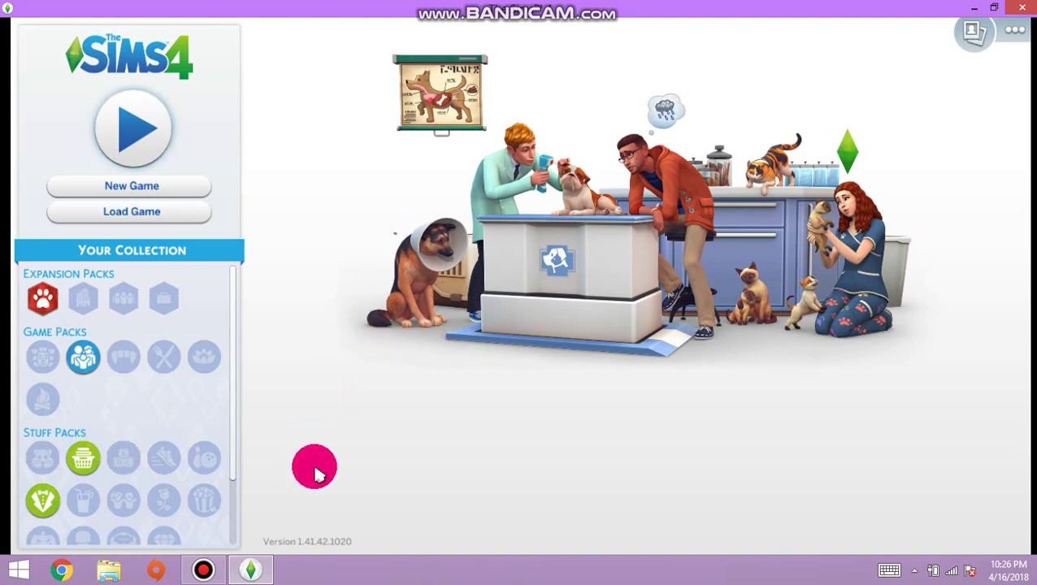
mouse_move(206, 567)
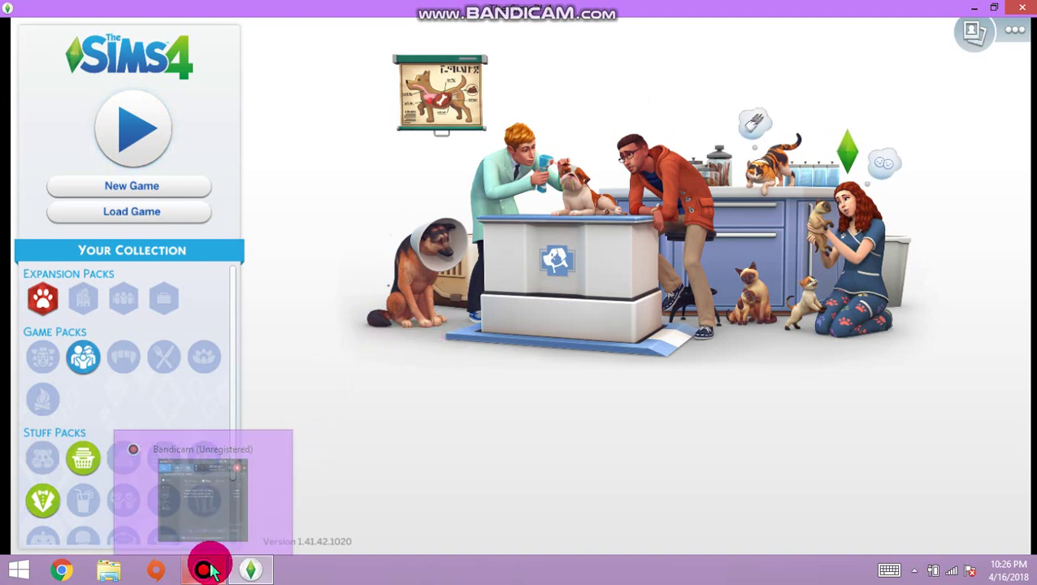
click(205, 569)
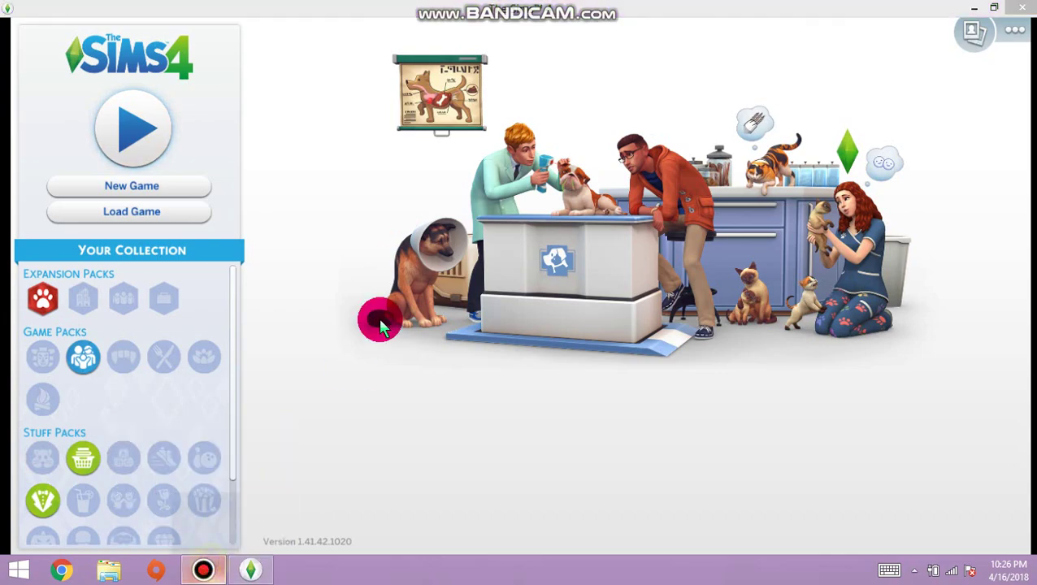